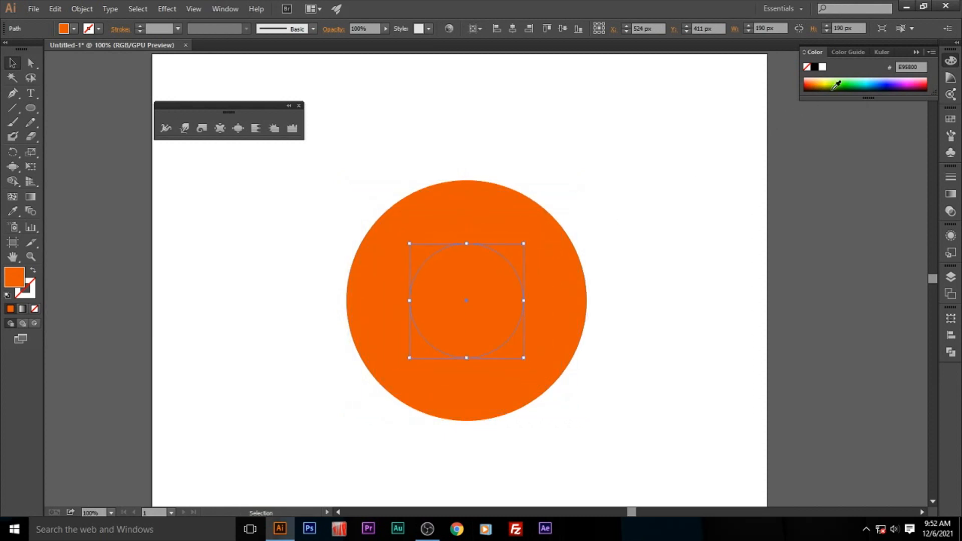
- Fill the 190 px inner circle with yellow, try shrinking it, and undo the resize
left_click(826, 81)
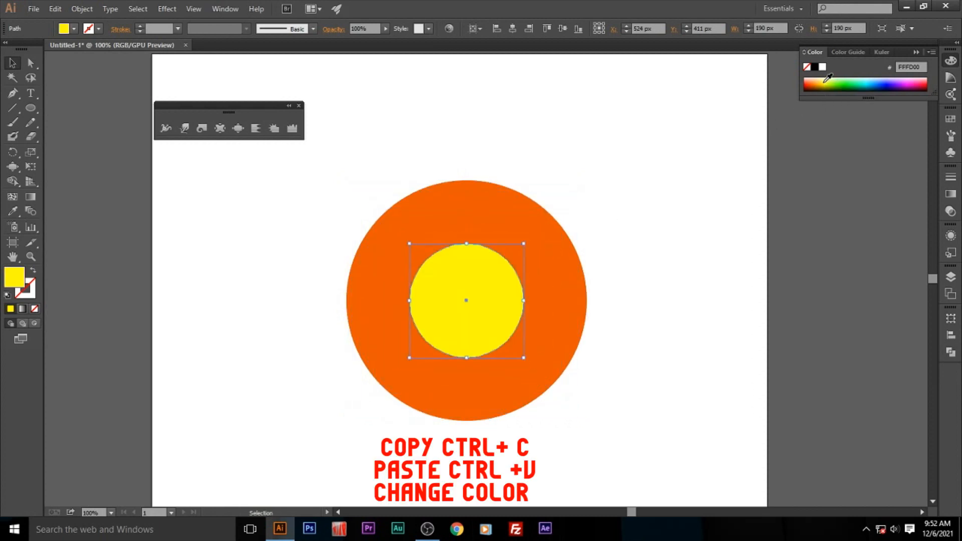
left_click_drag(524, 245, 500, 275)
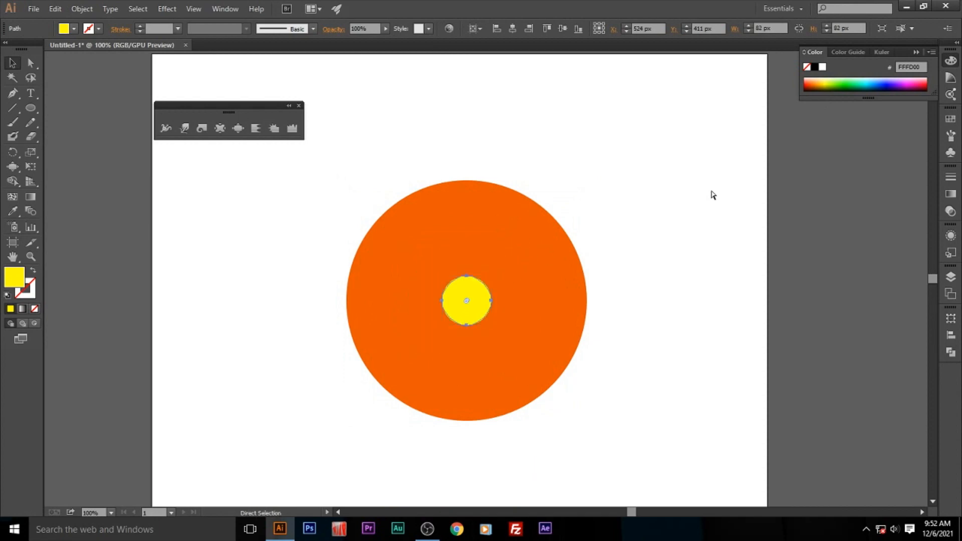
key("ctrl+z")
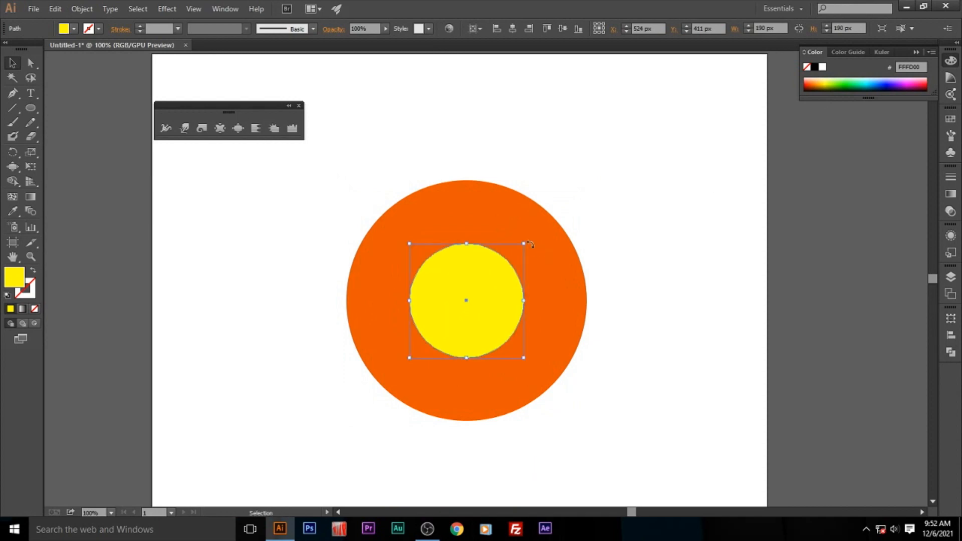
- Add a centred 62 px copy of the yellow circle and fill it with dark red AA0E00
left_click_drag(522, 243, 504, 279)
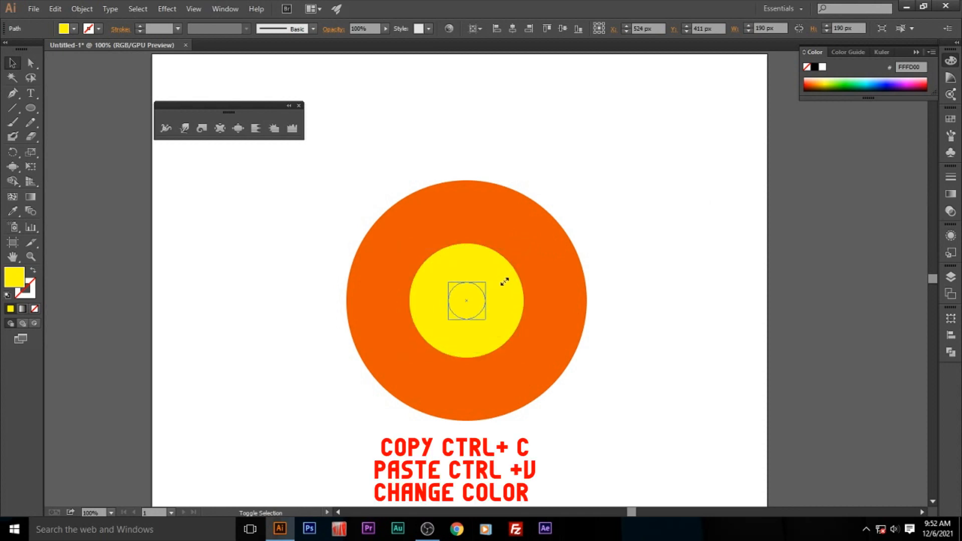
left_click(807, 83)
left_click(588, 174)
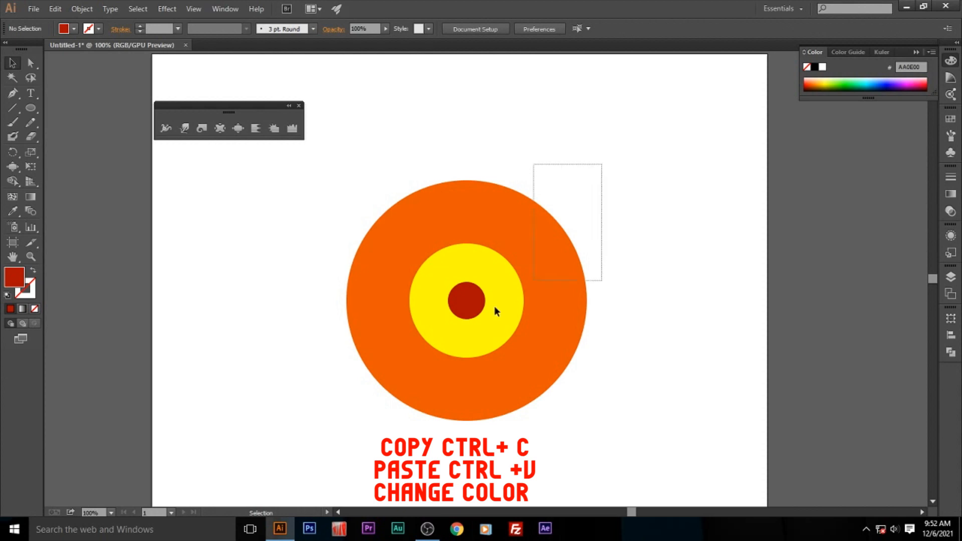
- Group the three concentric circles and move the group slightly up on the artboard
key("ctrl+a")
right_click(484, 295)
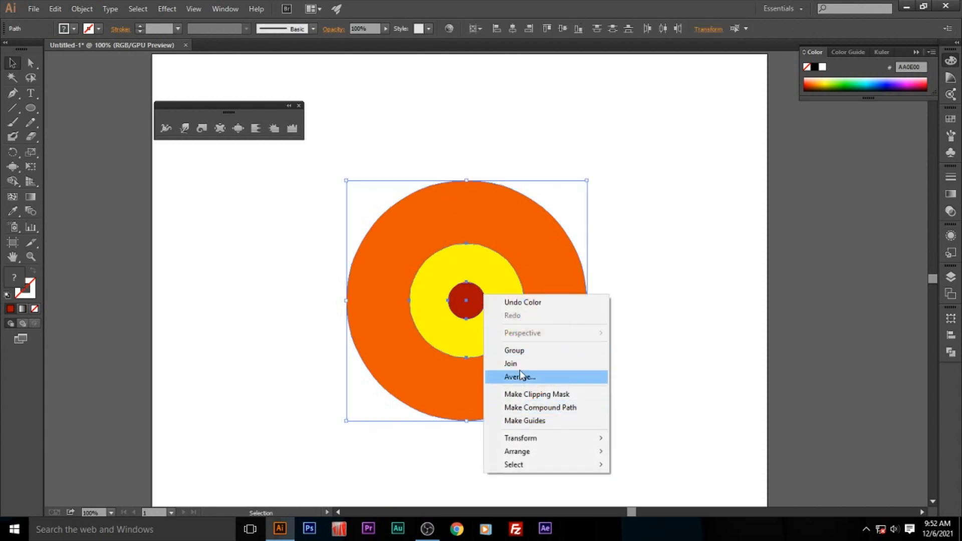
left_click(531, 351)
left_click_drag(515, 335, 516, 315)
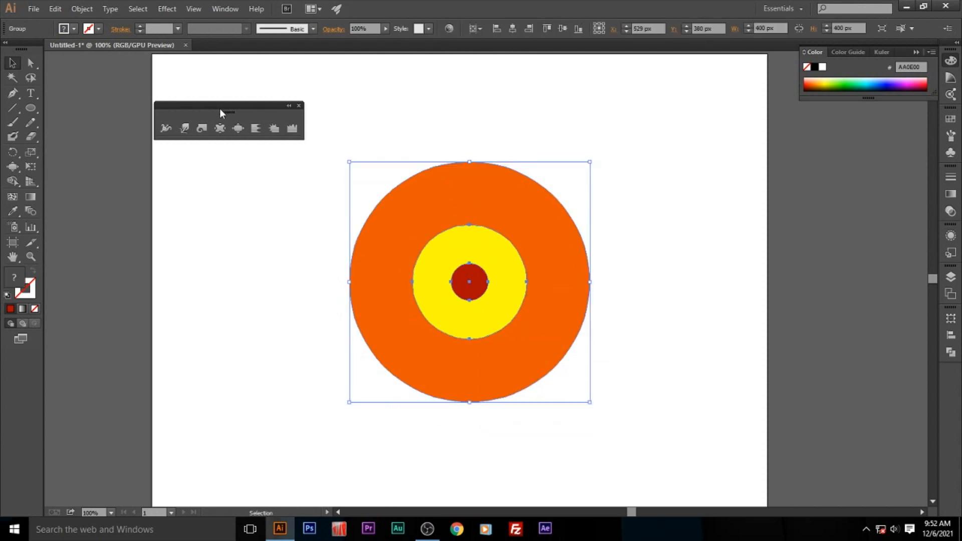
- With the Warp tool, pull five notches inward around the orange circle, denting the yellow and red circles as well
left_click(185, 130)
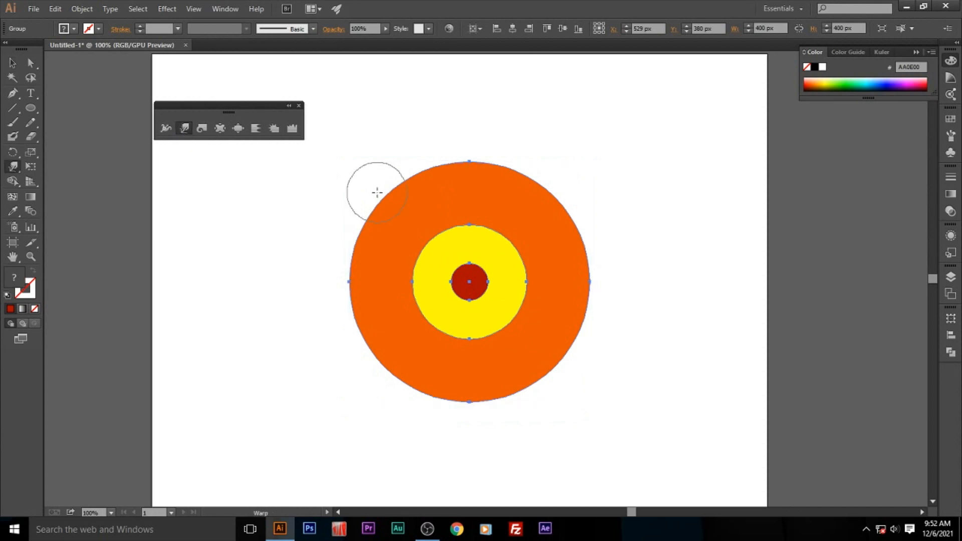
left_click_drag(399, 189, 440, 236)
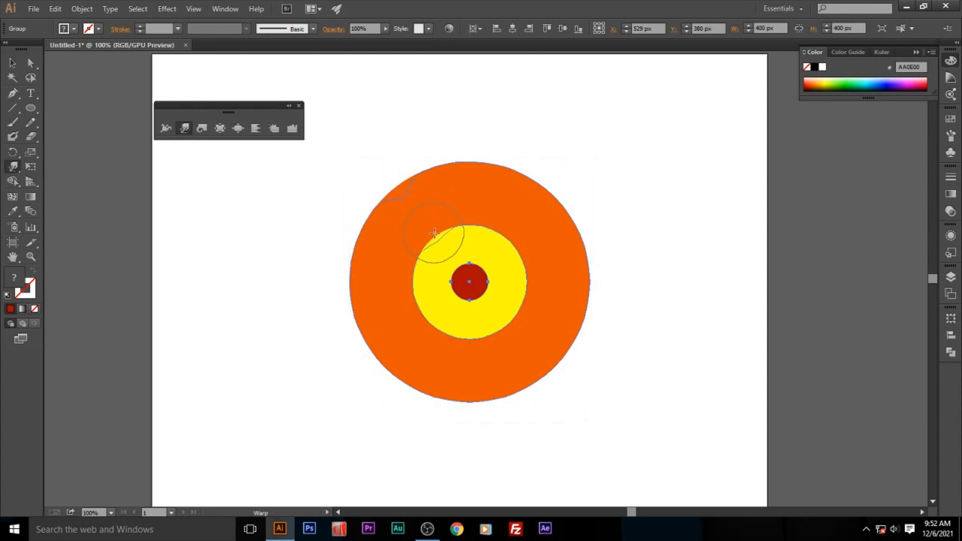
left_click_drag(396, 182, 464, 270)
left_click_drag(532, 186, 498, 237)
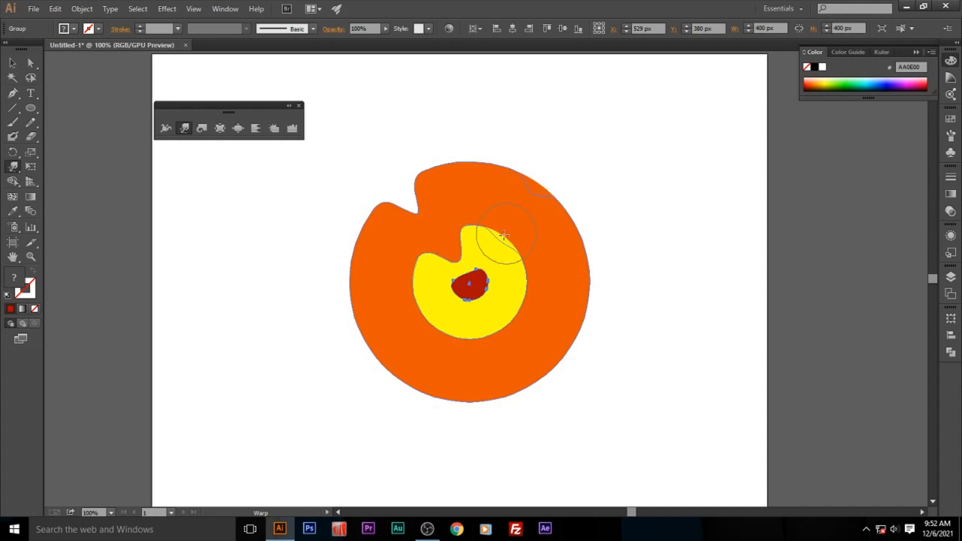
left_click_drag(536, 182, 500, 235)
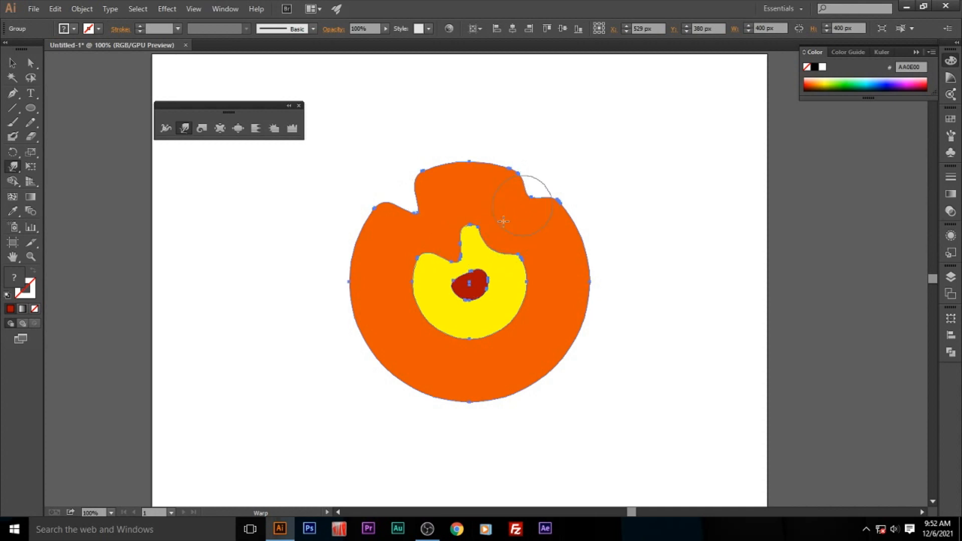
left_click_drag(365, 339, 425, 302)
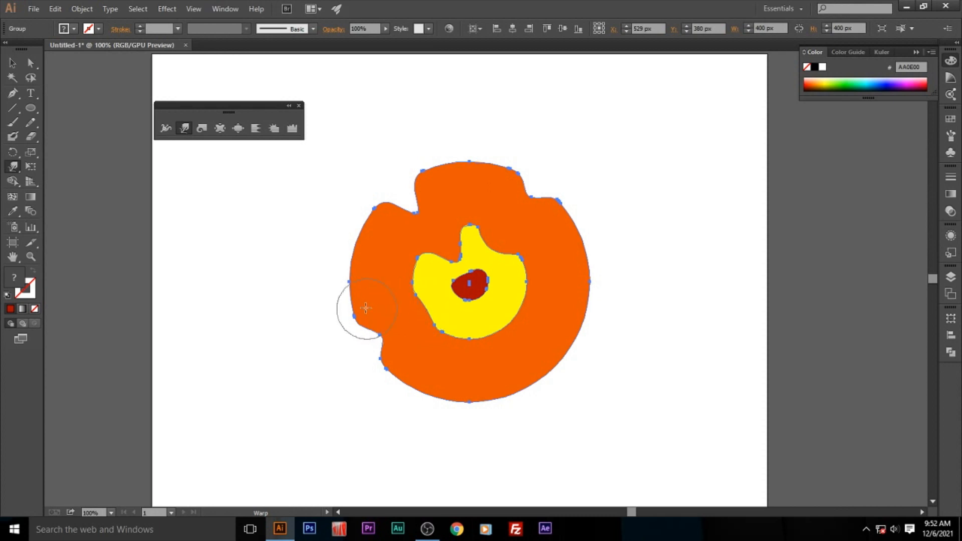
left_click_drag(473, 403, 467, 342)
left_click_drag(580, 336, 508, 298)
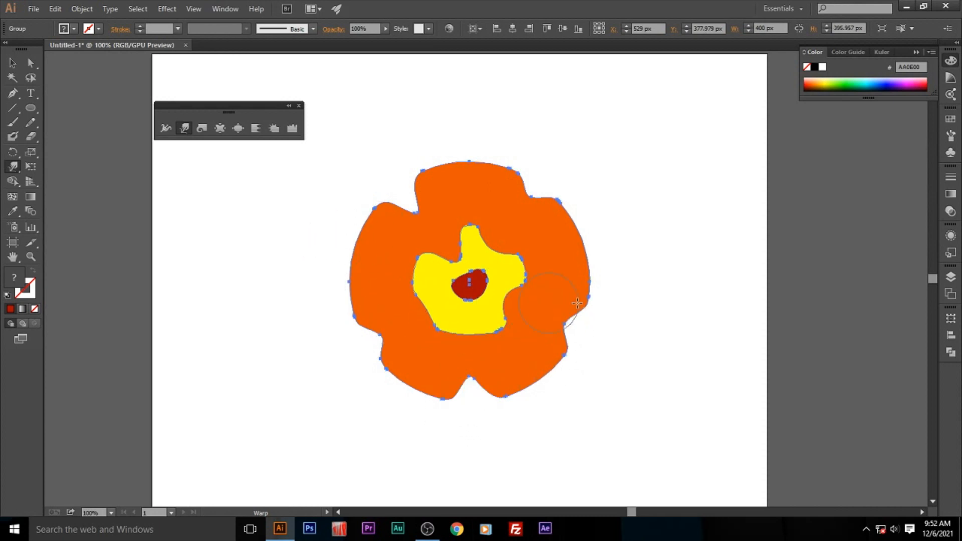
left_click_drag(569, 316, 540, 307)
- Warp five more notches between the existing ones so the orange edge forms rounded petals
left_click_drag(596, 234, 569, 235)
left_click_drag(461, 156, 467, 207)
left_click_drag(332, 258, 375, 261)
left_click_drag(416, 401, 424, 364)
left_click_drag(554, 383, 490, 326)
- Set the Warp tool options to 50 px width and height, 70% intensity, detail 4 and simplify 82
double_click(186, 128)
left_click_drag(471, 123, 697, 110)
type("50")
key("Tab")
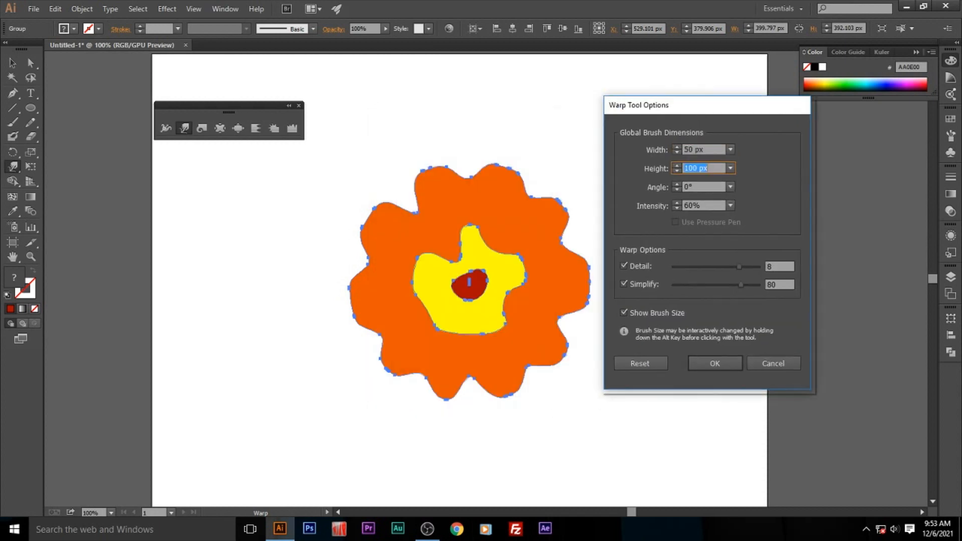
key("Tab")
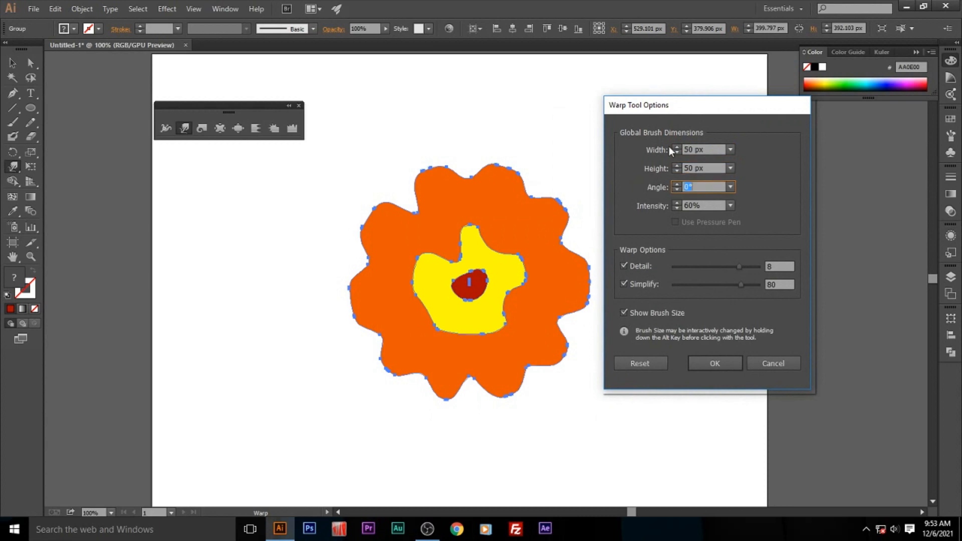
left_click(678, 207)
left_click(731, 205)
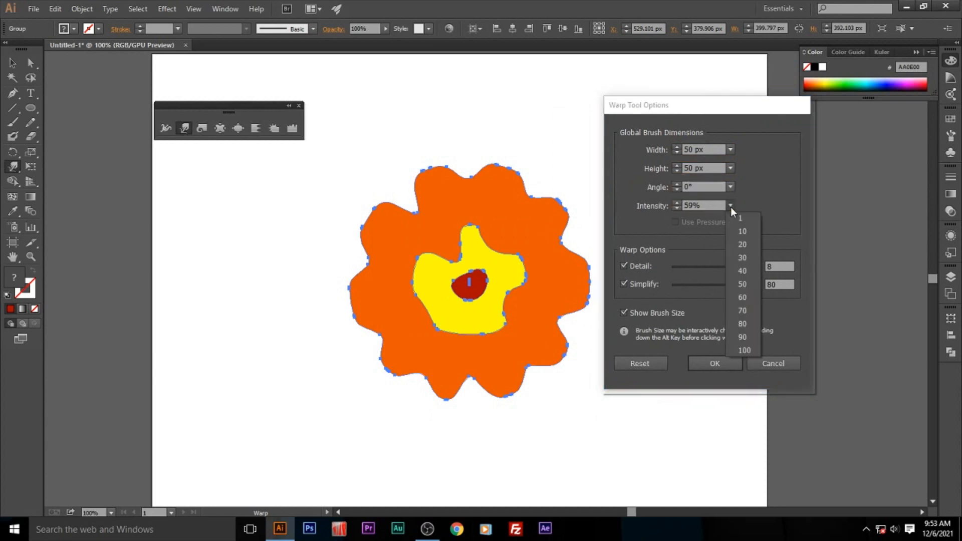
left_click(750, 311)
mouse_move(740, 267)
left_mouse_down()
mouse_move(712, 265)
mouse_move(734, 266)
left_mouse_up()
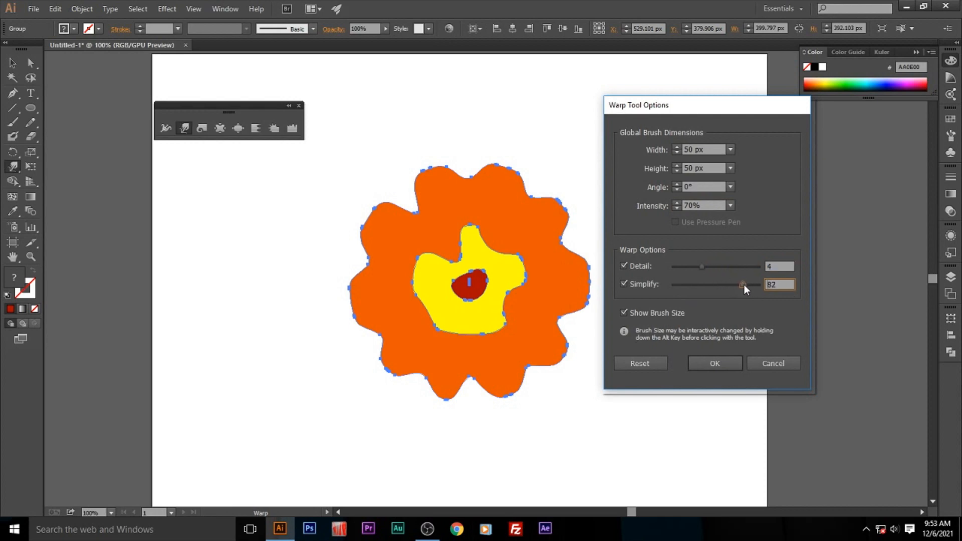
left_click(721, 363)
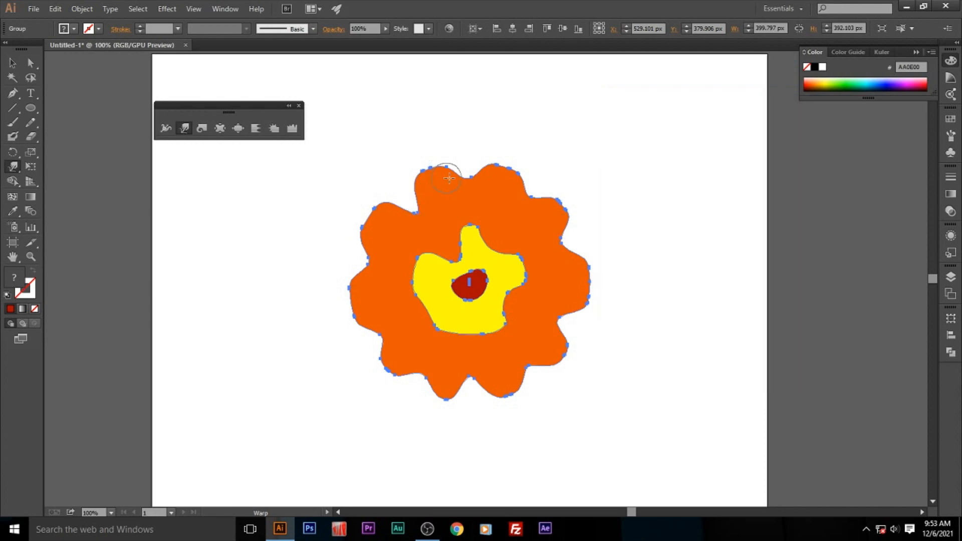
- Warp the yellow shape's edge outward into spikes all around and deepen the upper-left gaps between the orange petals
mouse_move(466, 200)
left_mouse_down()
mouse_move(434, 217)
mouse_move(417, 208)
mouse_move(426, 232)
mouse_move(385, 276)
mouse_move(373, 264)
mouse_move(419, 283)
mouse_move(413, 250)
mouse_move(392, 236)
left_mouse_up()
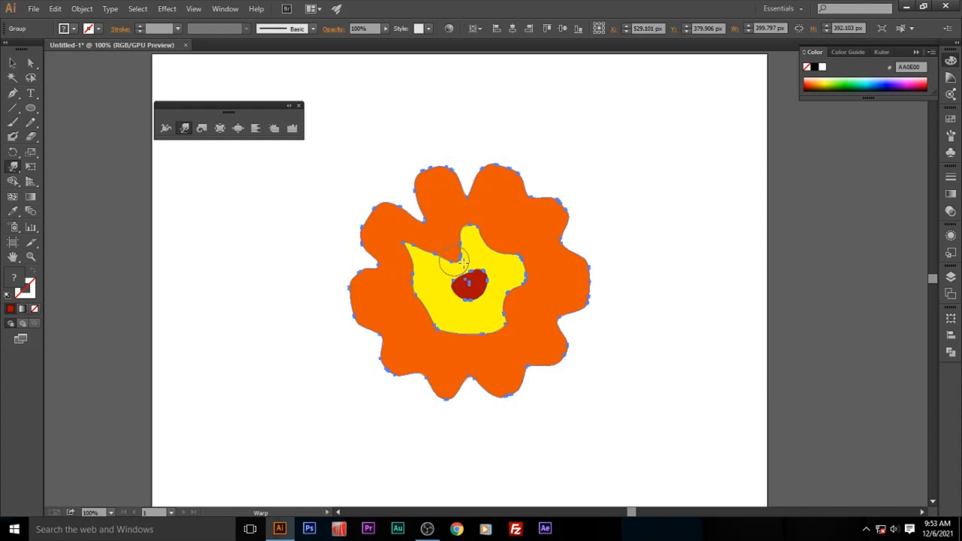
mouse_move(434, 287)
left_mouse_down()
mouse_move(393, 317)
mouse_move(432, 341)
mouse_move(431, 356)
mouse_move(480, 363)
left_mouse_up()
left_click_drag(500, 331, 517, 342)
mouse_move(491, 312)
left_mouse_down()
mouse_move(527, 319)
mouse_move(520, 296)
mouse_move(504, 289)
mouse_move(538, 300)
mouse_move(540, 269)
left_mouse_up()
mouse_move(503, 260)
left_mouse_down()
mouse_move(512, 237)
mouse_move(486, 253)
mouse_move(498, 215)
left_mouse_up()
mouse_move(465, 261)
left_mouse_down()
mouse_move(447, 236)
mouse_move(451, 262)
mouse_move(425, 239)
mouse_move(443, 248)
left_mouse_up()
left_click_drag(390, 281, 392, 280)
mouse_move(444, 249)
left_mouse_down()
mouse_move(439, 223)
mouse_move(474, 245)
mouse_move(477, 216)
left_mouse_up()
mouse_move(519, 255)
left_mouse_down()
mouse_move(527, 287)
mouse_move(543, 296)
mouse_move(516, 309)
mouse_move(506, 299)
mouse_move(523, 307)
mouse_move(522, 331)
mouse_move(510, 331)
mouse_move(519, 309)
mouse_move(540, 321)
mouse_move(530, 261)
mouse_move(505, 266)
mouse_move(520, 298)
left_mouse_up()
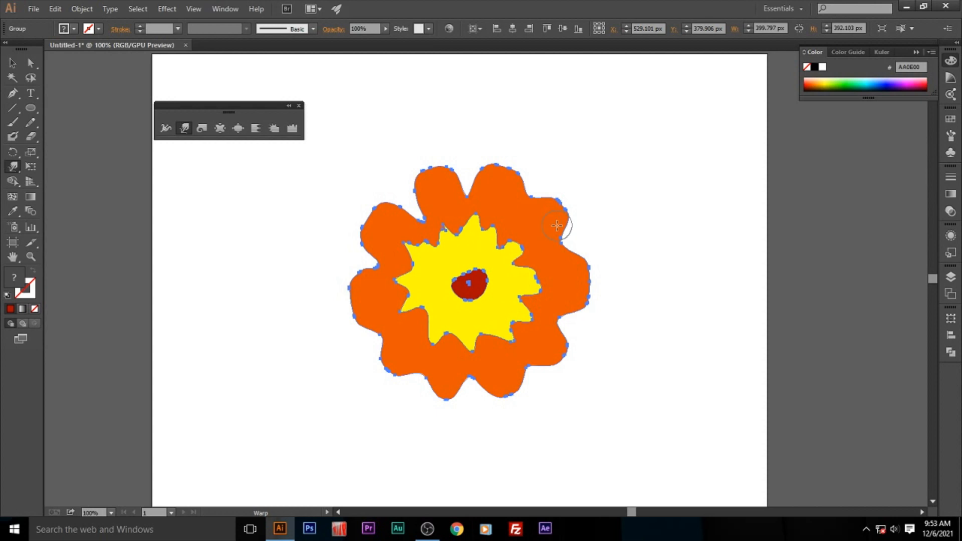
- Deepen the remaining gaps between the orange petals with the Warp tool and split the wide right petal in two
left_click_drag(570, 240, 549, 248)
left_click_drag(532, 196, 490, 215)
left_click_drag(376, 264, 392, 274)
left_click_drag(382, 337, 399, 330)
left_click_drag(423, 370, 433, 335)
left_click_drag(472, 389, 472, 350)
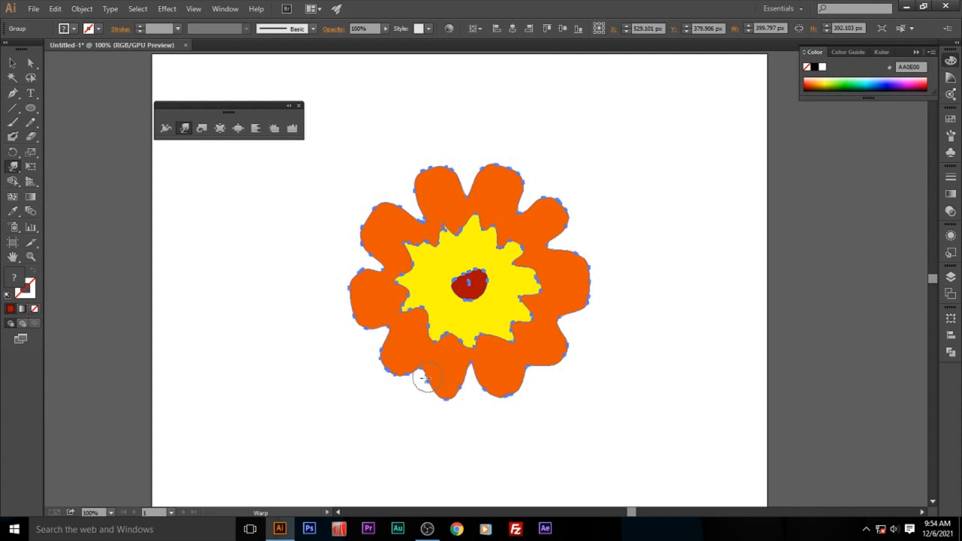
left_click_drag(425, 369, 435, 356)
mouse_move(534, 361)
left_mouse_down()
mouse_move(514, 344)
mouse_move(550, 334)
mouse_move(564, 315)
mouse_move(532, 306)
mouse_move(591, 278)
mouse_move(549, 279)
mouse_move(577, 280)
mouse_move(553, 281)
mouse_move(570, 288)
mouse_move(547, 285)
left_mouse_up()
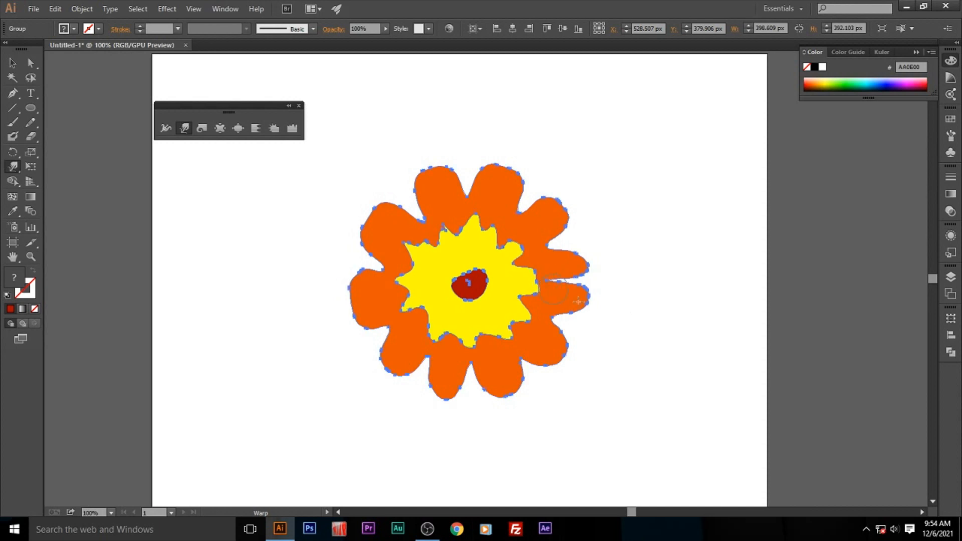
- Warp small notches into the tips of the orange petals and make the split in the right petal shallower
mouse_move(374, 223)
left_mouse_down()
mouse_move(420, 249)
mouse_move(395, 241)
left_mouse_up()
left_click_drag(434, 172, 438, 182)
left_click_drag(511, 171, 505, 183)
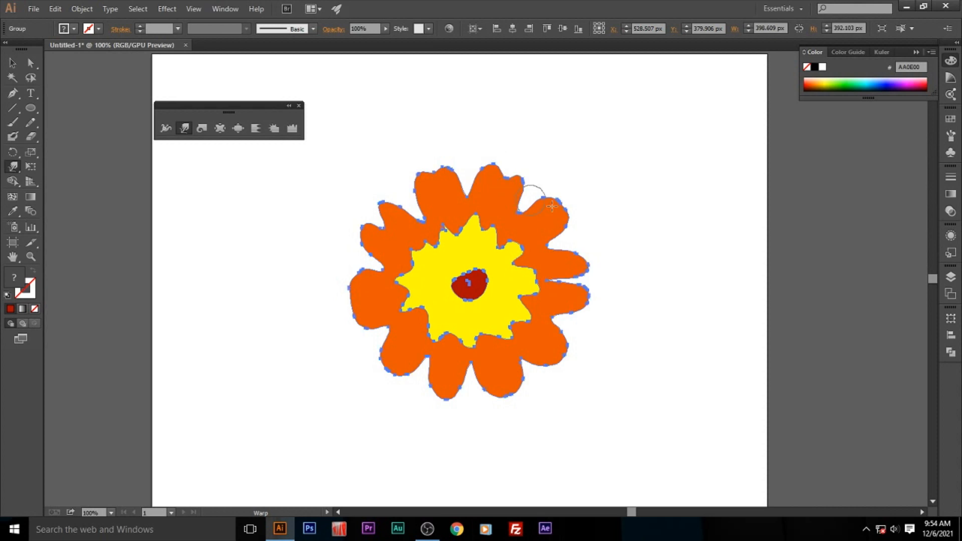
left_click_drag(563, 205, 551, 213)
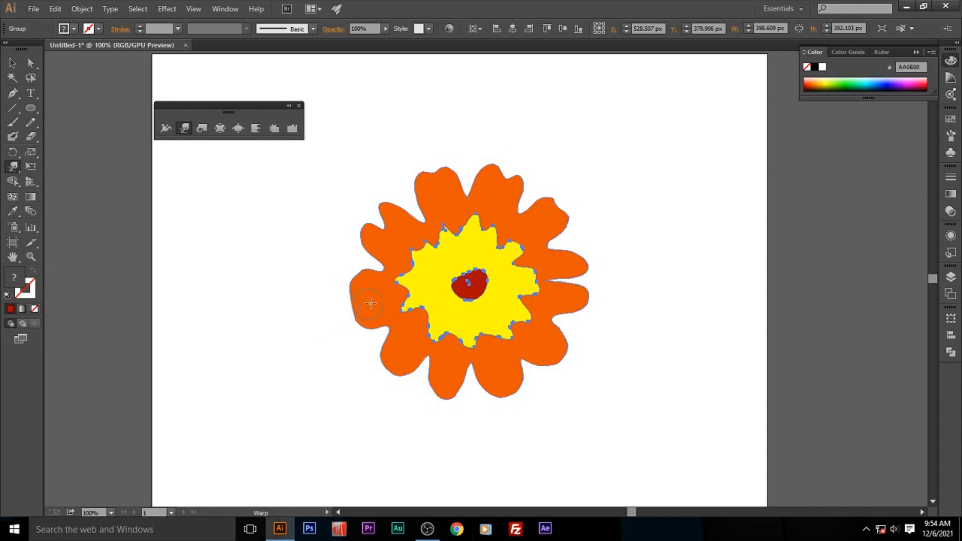
left_click_drag(434, 402, 445, 386)
left_click_drag(509, 397, 499, 376)
left_click_drag(567, 362, 538, 346)
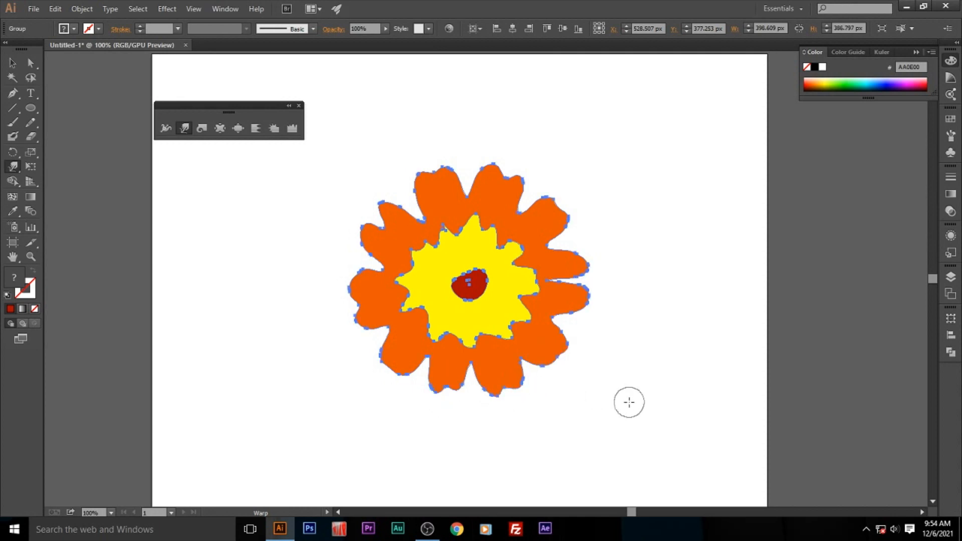
left_click_drag(543, 276, 577, 281)
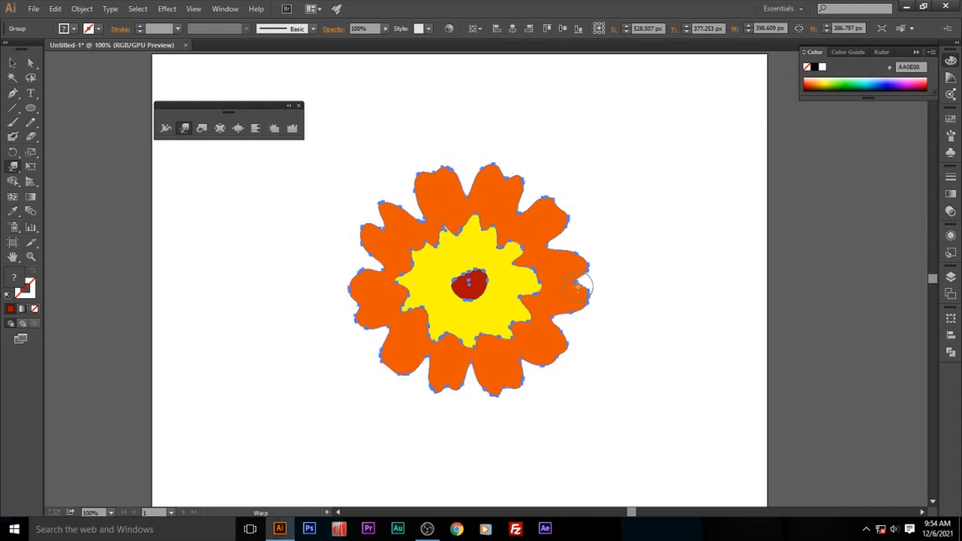
- Scale the flower group down proportionally and move it to the upper middle of the artboard
left_click(13, 61)
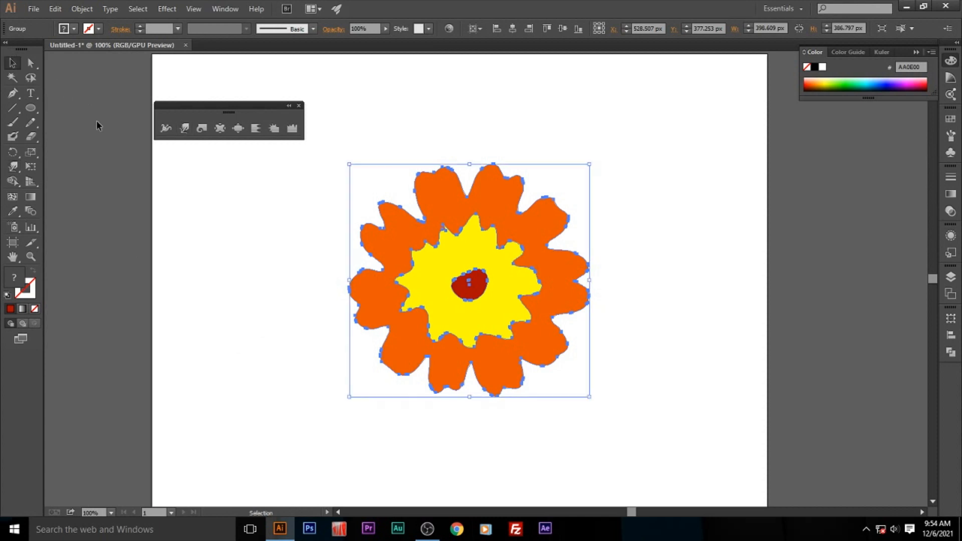
left_click(295, 315)
left_click_drag(515, 310, 520, 280)
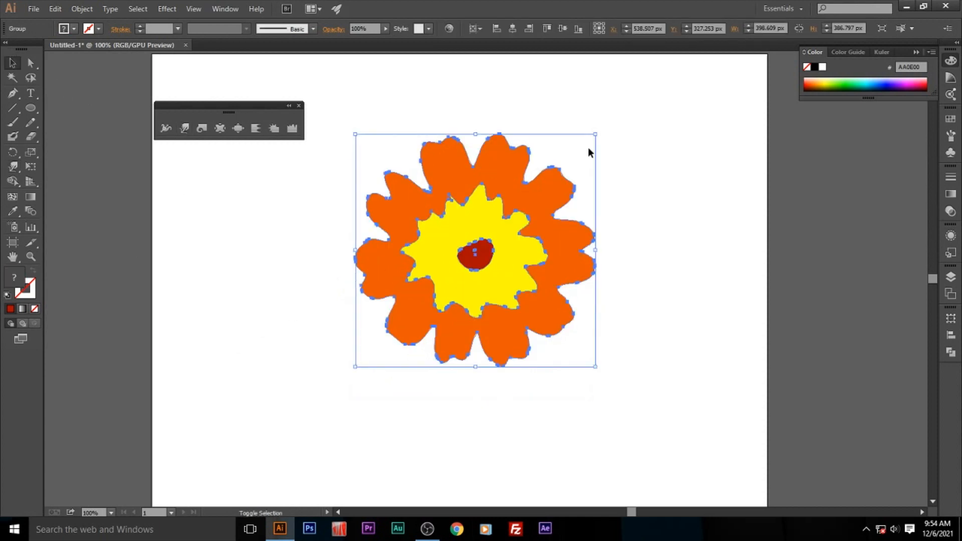
left_click_drag(597, 135, 555, 176)
left_click(597, 204)
left_click_drag(516, 289, 515, 237)
left_click_drag(549, 273, 562, 286)
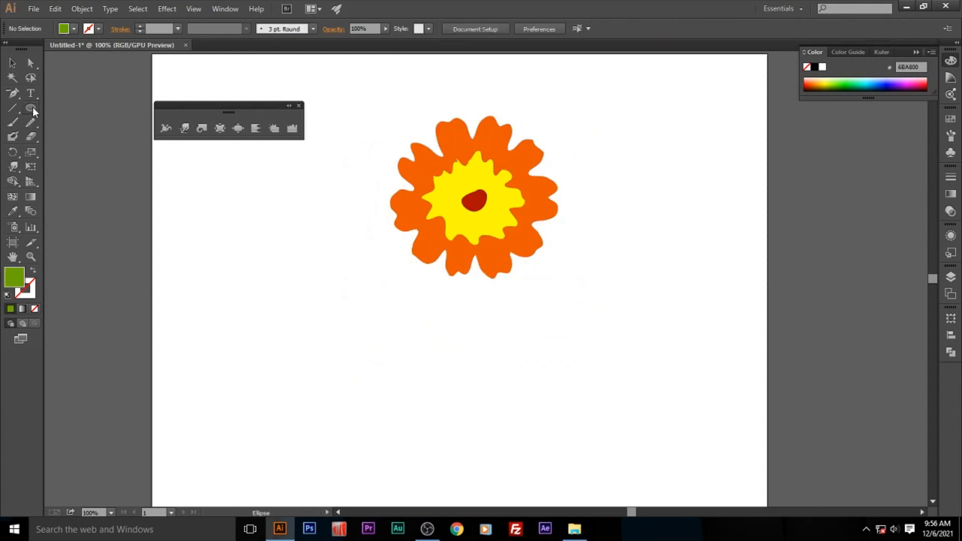
- Draw a green circle below and left of the flower and shape it into a teardrop with a raised, sharp top point
left_click(30, 107)
left_click_drag(264, 253, 361, 349)
key("a")
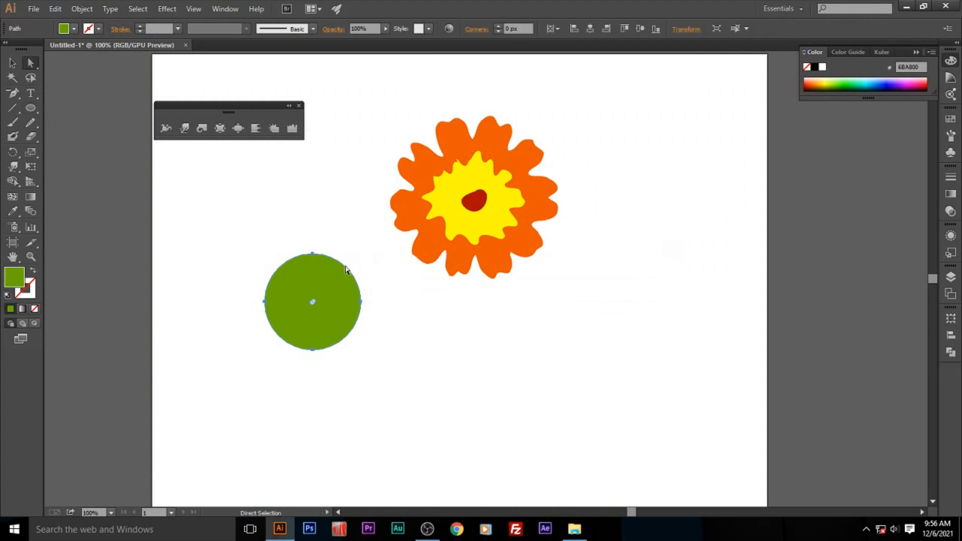
left_click_drag(312, 255, 312, 215)
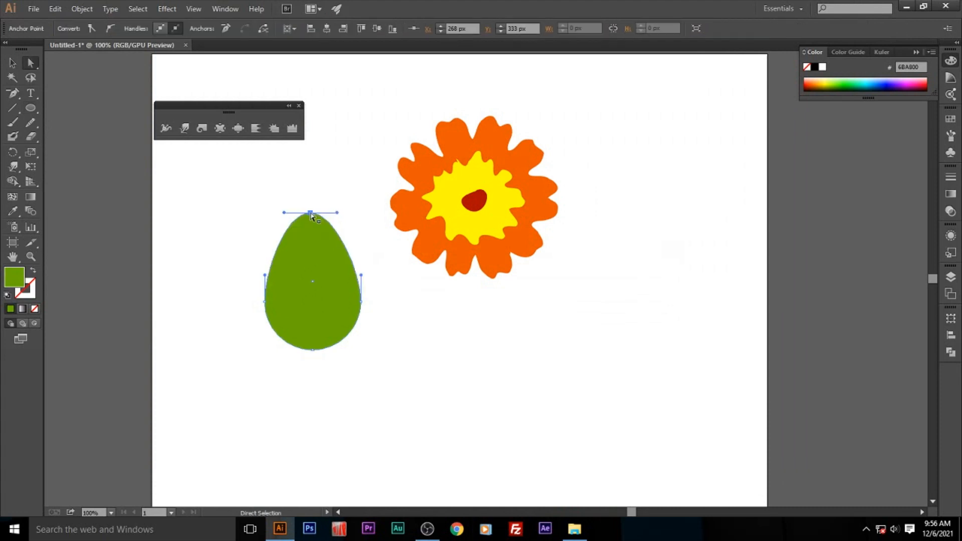
left_click_drag(13, 93, 76, 135)
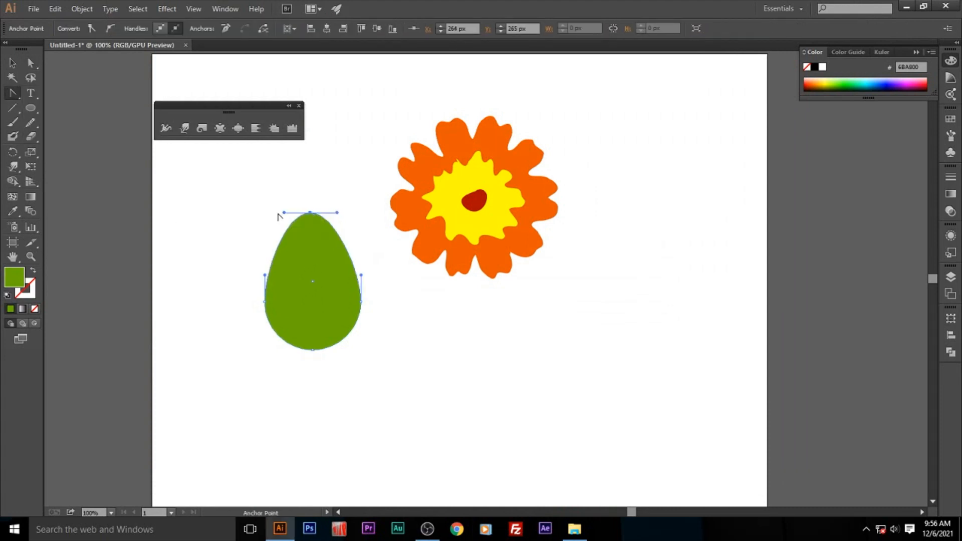
left_click(311, 214)
left_click(15, 67)
left_click(233, 267)
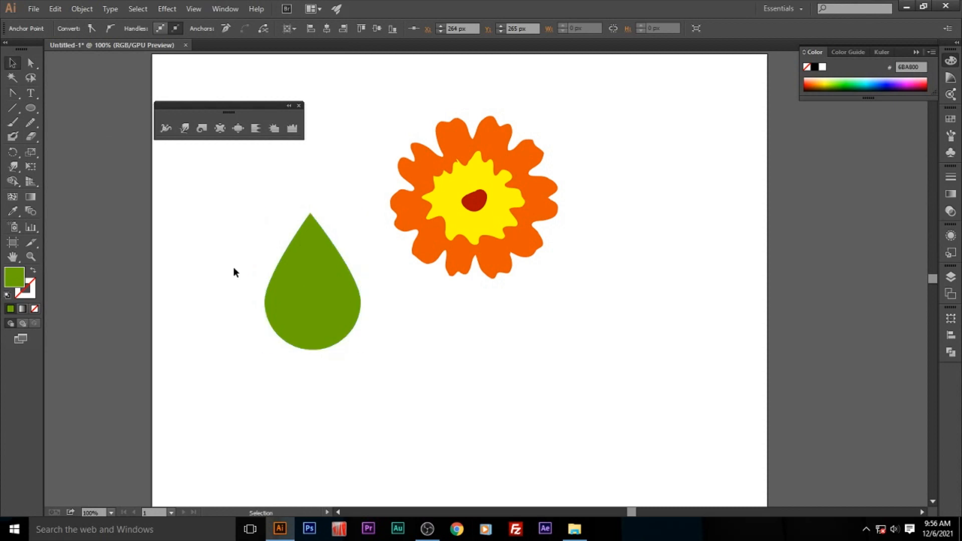
- Rotate the green teardrop to point up and right, and warp its two ends into a leaf shape
left_click(312, 251)
left_click_drag(365, 210, 273, 301)
left_click(184, 128)
mouse_move(273, 354)
left_mouse_down()
mouse_move(247, 359)
mouse_move(245, 345)
mouse_move(271, 368)
left_mouse_up()
mouse_move(353, 275)
left_mouse_down()
mouse_move(382, 260)
mouse_move(356, 316)
mouse_move(376, 279)
mouse_move(318, 273)
mouse_move(361, 317)
left_mouse_up()
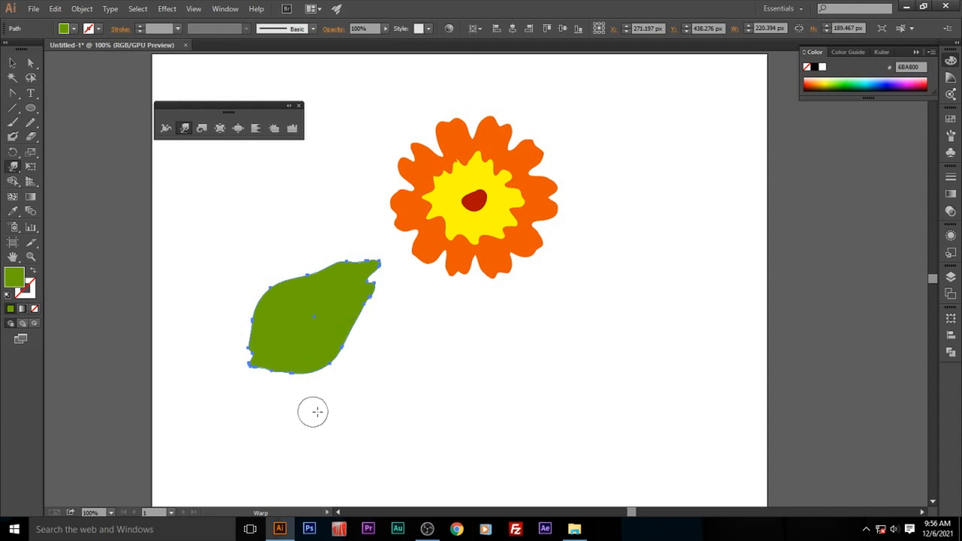
- Choose the Paintbrush tool and set the stroke colour to dark green 174203
left_click(12, 121)
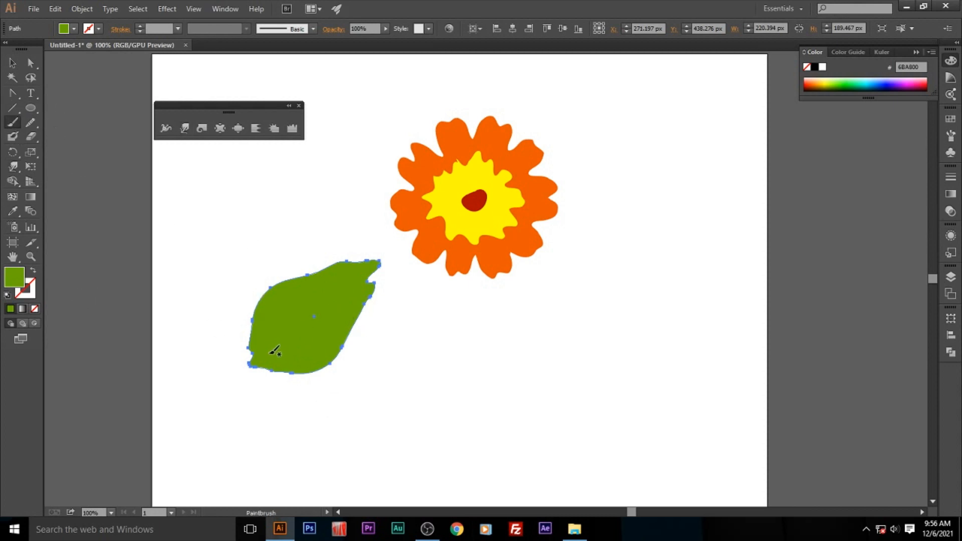
double_click(28, 293)
left_click_drag(492, 251, 492, 292)
left_click(467, 295)
key("Return")
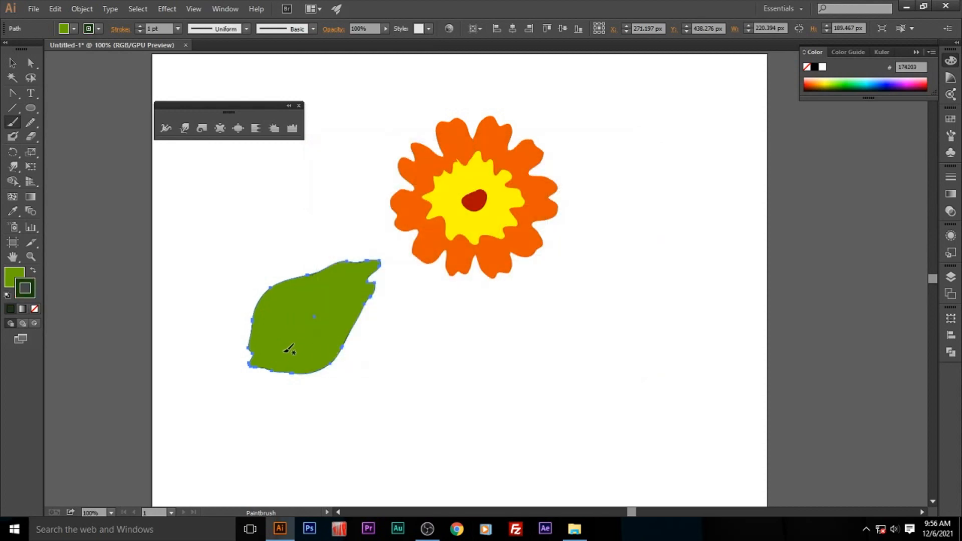
- Paint a dark green midrib with several branching side veins across the leaf
left_click_drag(289, 345, 349, 280)
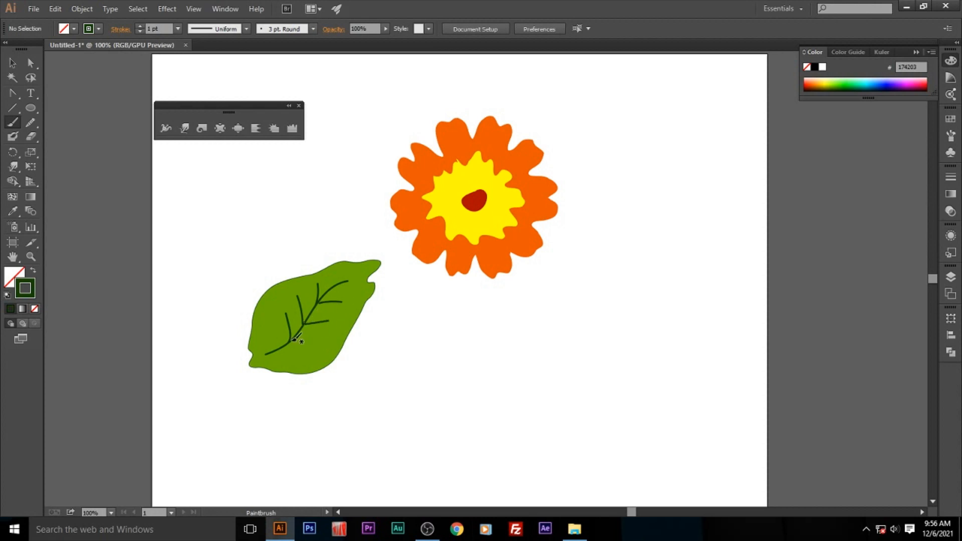
key("v")
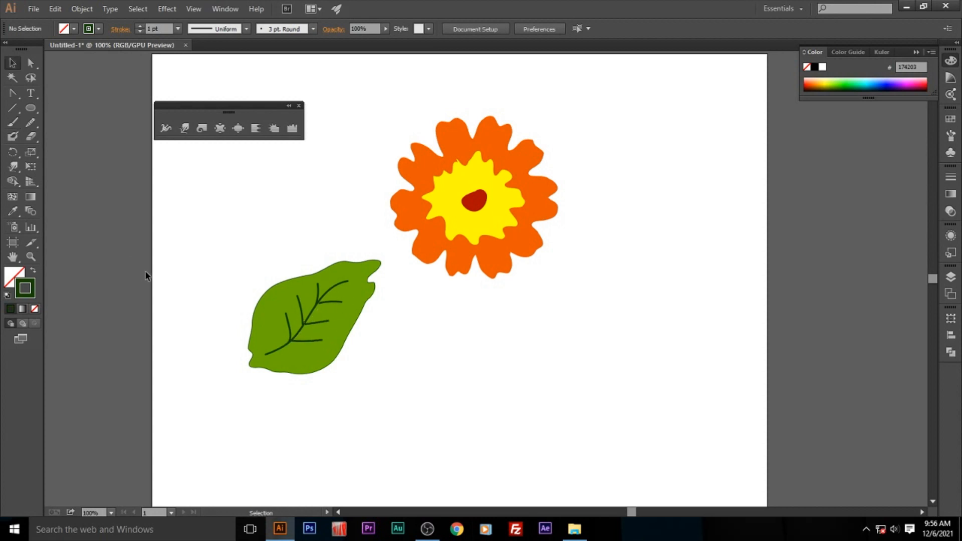
- Expand the appearance of the leaf and its veins and group them together
left_click_drag(319, 376, 321, 376)
left_click(82, 9)
left_click(103, 149)
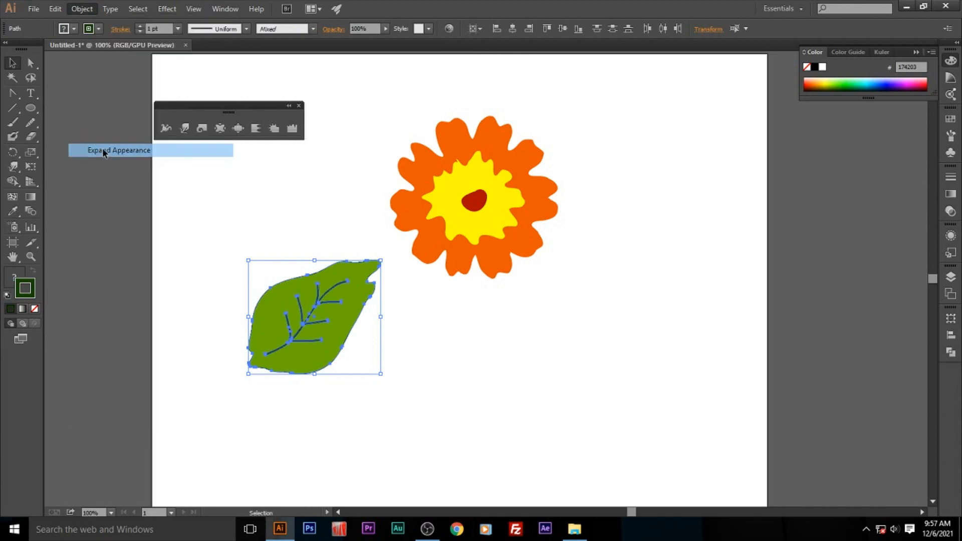
right_click(283, 297)
left_click(306, 351)
- Scale the leaf group down proportionally to about 154 by 133 px and place it just below the flower's right side
left_click_drag(381, 260, 358, 279)
left_click(388, 352)
left_click_drag(284, 349, 528, 329)
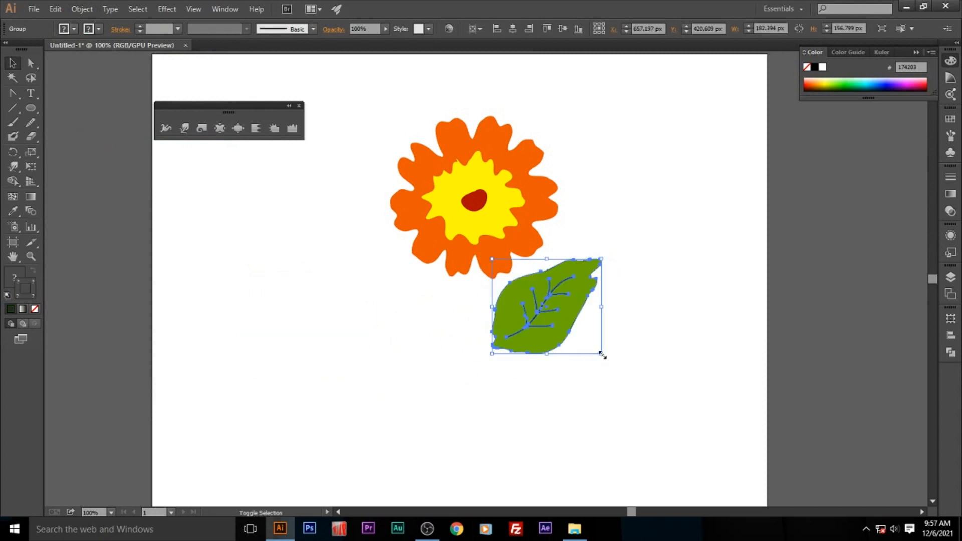
left_click_drag(602, 355, 584, 346)
left_click(293, 453)
left_click_drag(525, 323, 527, 326)
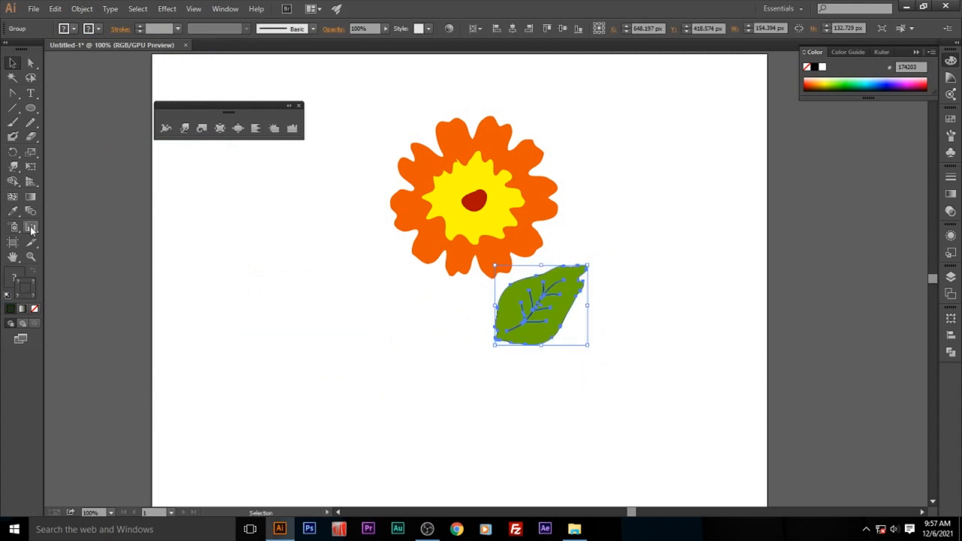
- Paint a long S-curved dark green stem running down from the flower and bring the flower group in front of it
left_click(12, 123)
left_click_drag(471, 271, 459, 457)
left_click(13, 63)
left_click(494, 223)
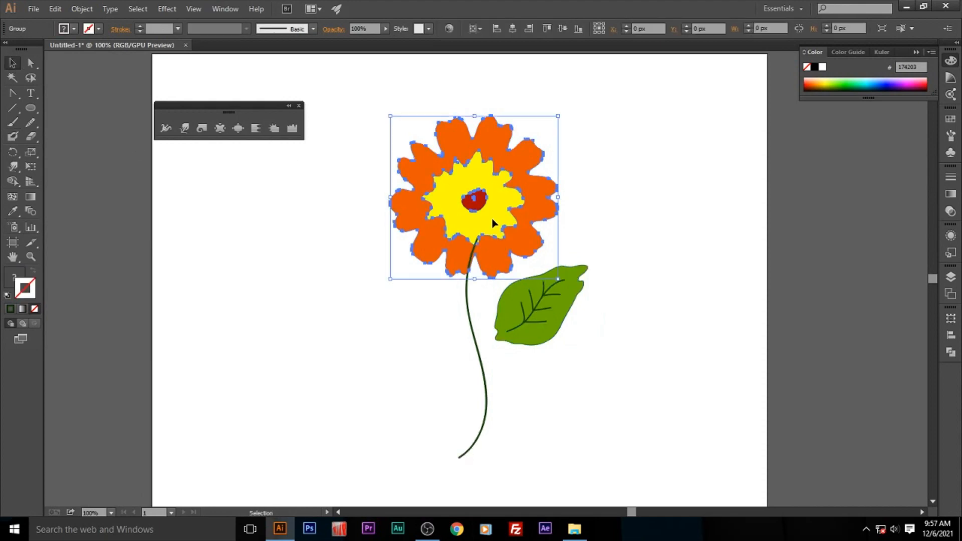
right_click(494, 221)
mouse_move(556, 316)
left_click(683, 317)
left_click(630, 345)
- Move the leaf against the right side of the stem and scale it down to about 130 by 112 px
left_click_drag(543, 316, 528, 341)
left_click(549, 348)
left_click(550, 347)
left_click_drag(574, 291, 561, 304)
left_click(563, 305)
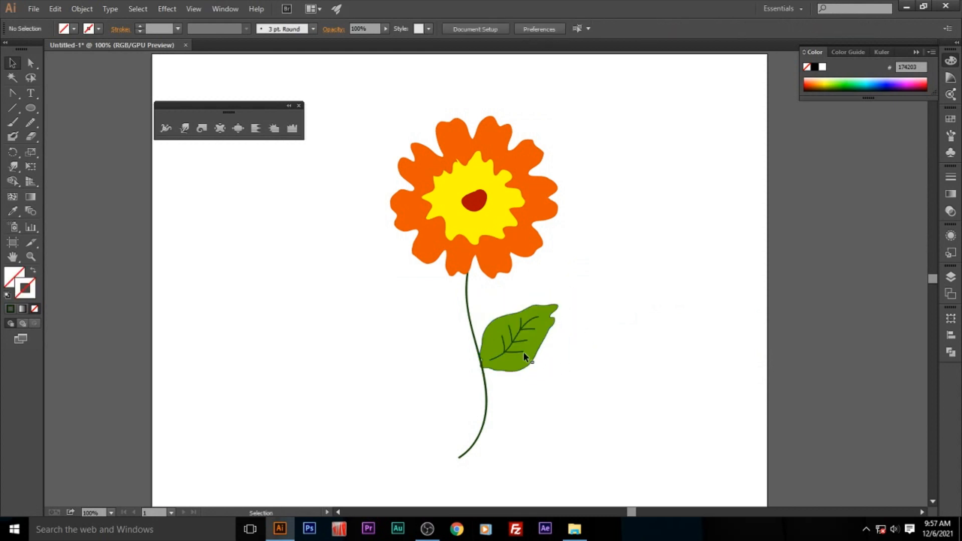
- Bring the leaf group to the front of the stem
right_click(524, 360)
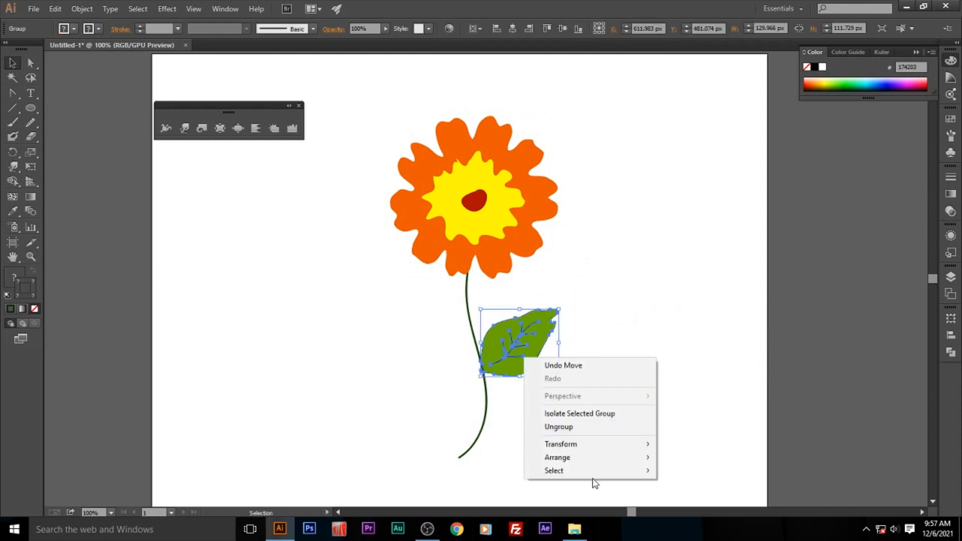
mouse_move(605, 458)
left_click(672, 457)
left_click(585, 457)
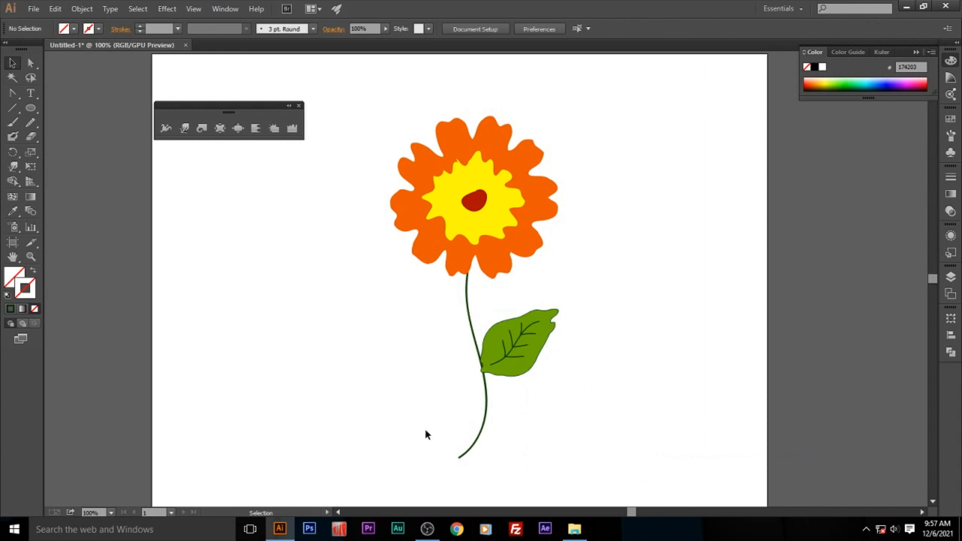
- Make a copy of the leaf reflected on the vertical axis, scale it smaller and attach it to the stem's left side
right_click(506, 356)
mouse_move(546, 436)
left_click(702, 373)
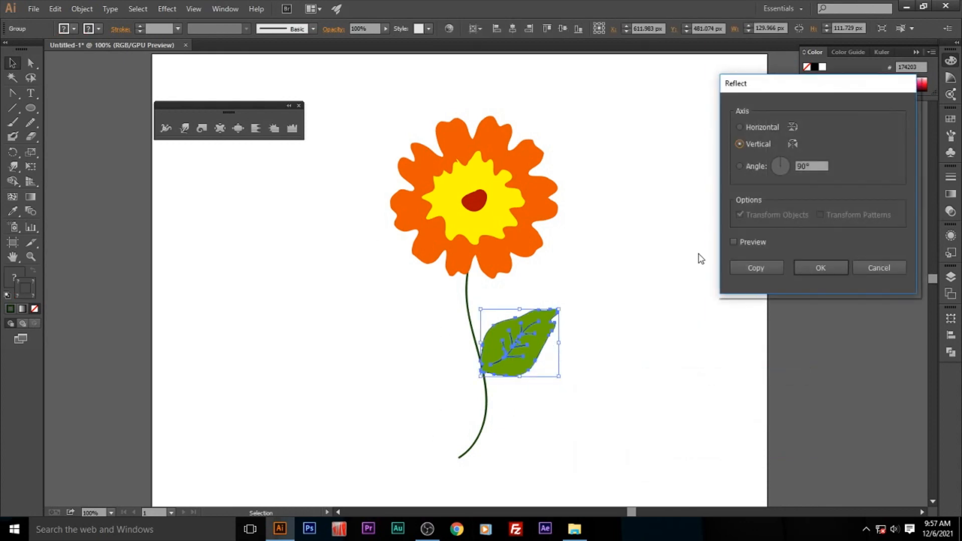
left_click(766, 243)
left_click(738, 268)
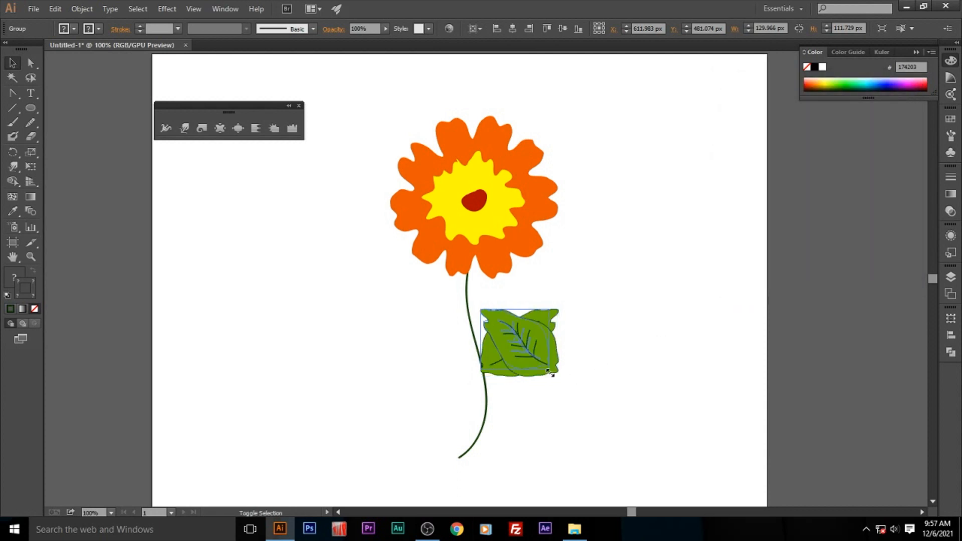
left_click(578, 390)
left_click_drag(522, 344, 468, 343)
left_click(443, 372)
- Group the flower, stem and both leaves and move the group to the left half of the artboard
left_click_drag(377, 119, 576, 456)
right_click(528, 335)
left_click(646, 390)
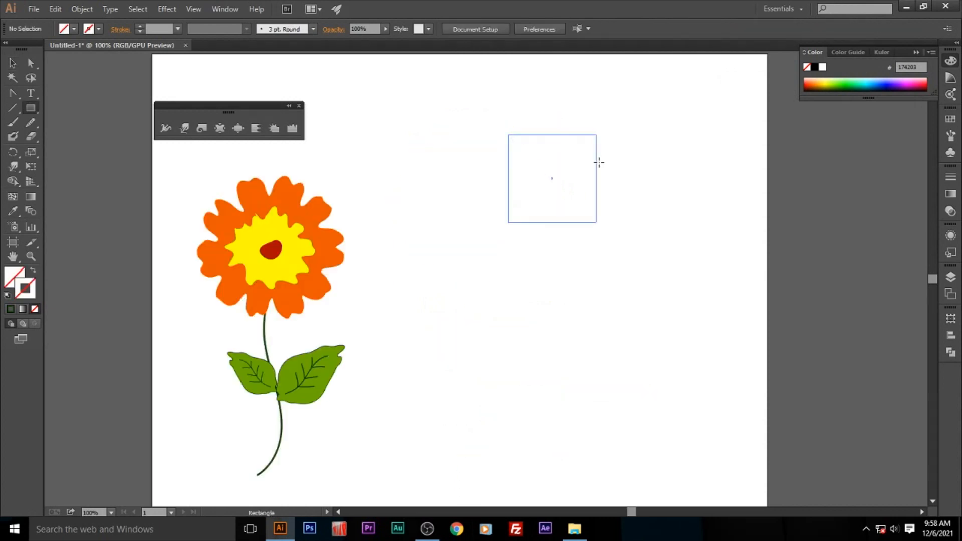
- Draw a 131 px square in the upper right of the artboard and fill it with pinkish red EA114F
mouse_move(599, 163)
left_mouse_down()
mouse_move(617, 166)
mouse_move(587, 158)
left_mouse_up()
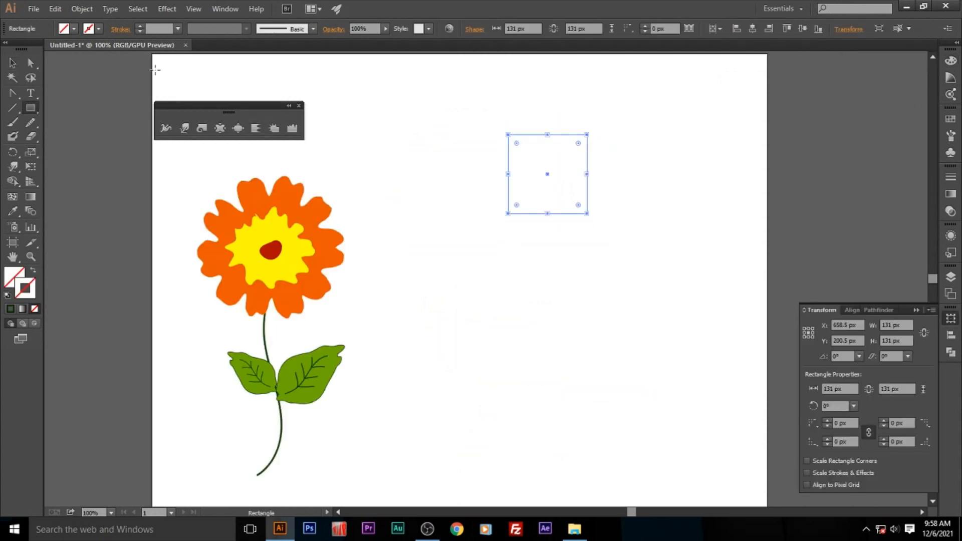
left_click(13, 62)
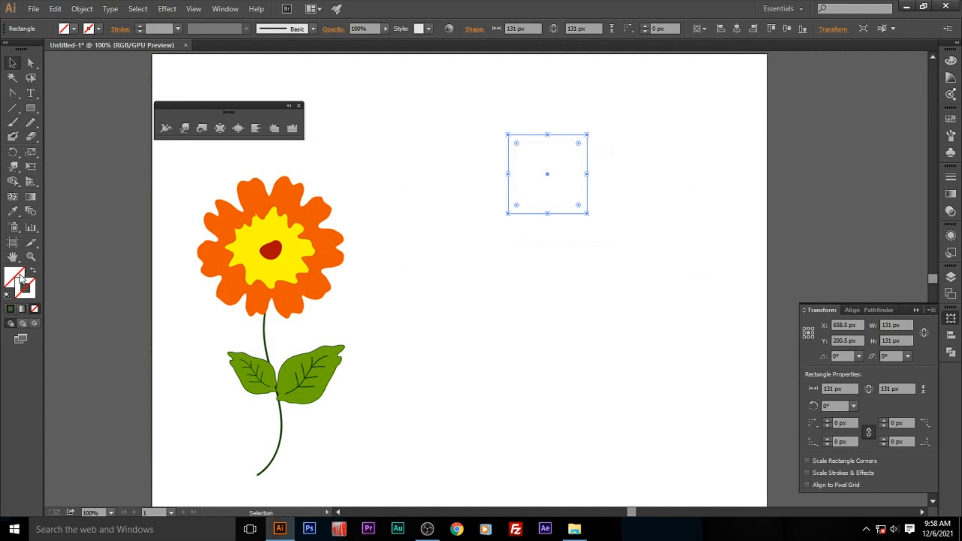
double_click(20, 277)
left_click(498, 197)
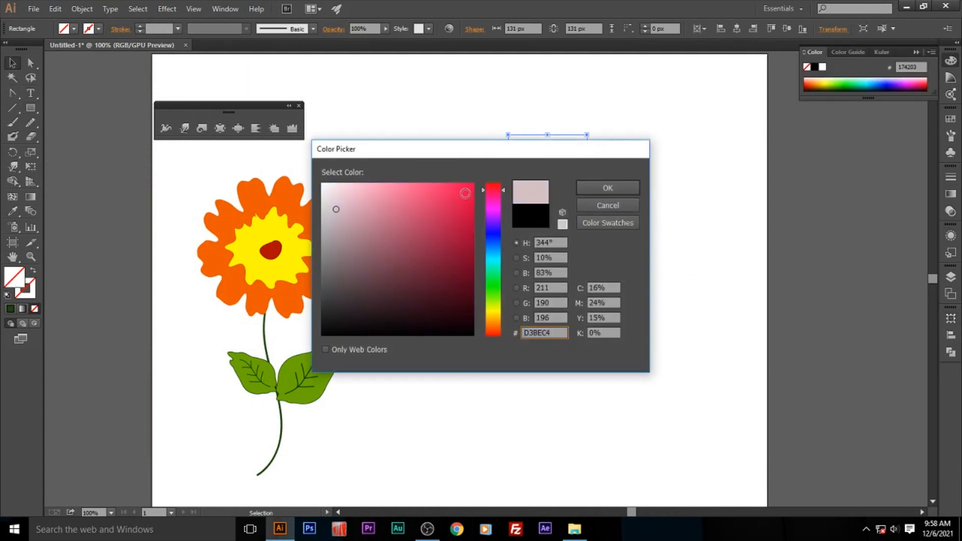
left_click(465, 193)
left_click(630, 186)
- Place a copy of the red square directly against its right side and fill the copy with blue 135AE8
left_click_drag(564, 196, 637, 200)
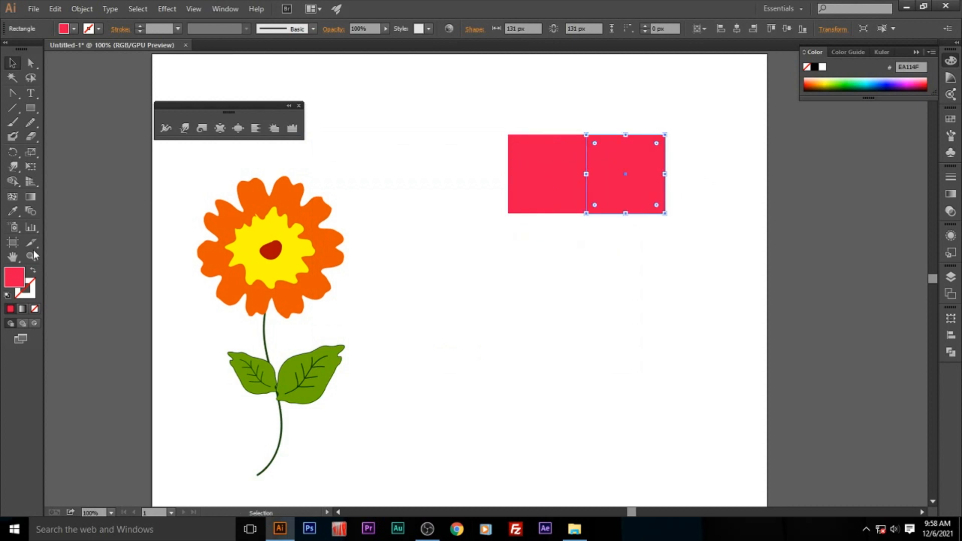
double_click(20, 278)
left_click(492, 242)
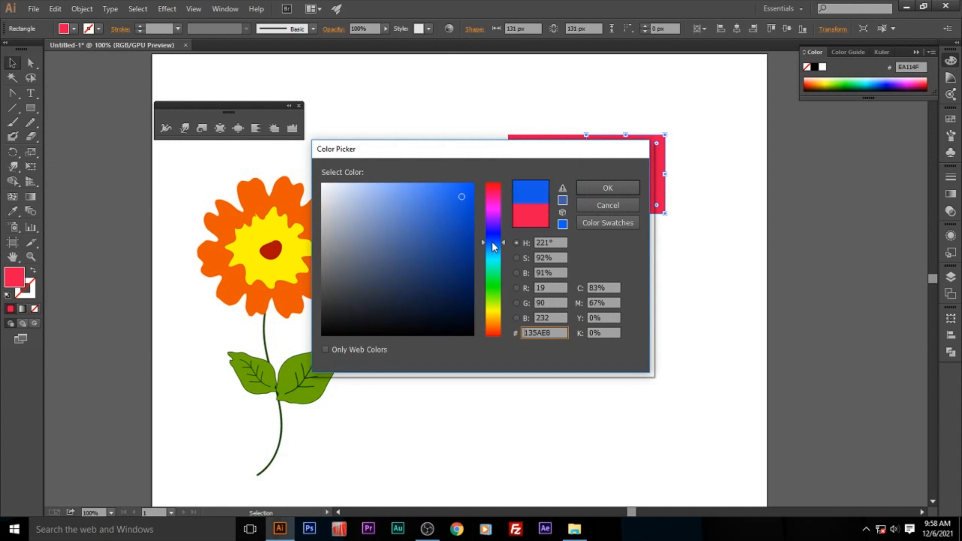
left_click(606, 189)
- Duplicate the red and blue squares directly below themselves and fill the lower right square with cyan 15C7E5
left_click_drag(474, 130, 635, 262)
left_click(623, 324)
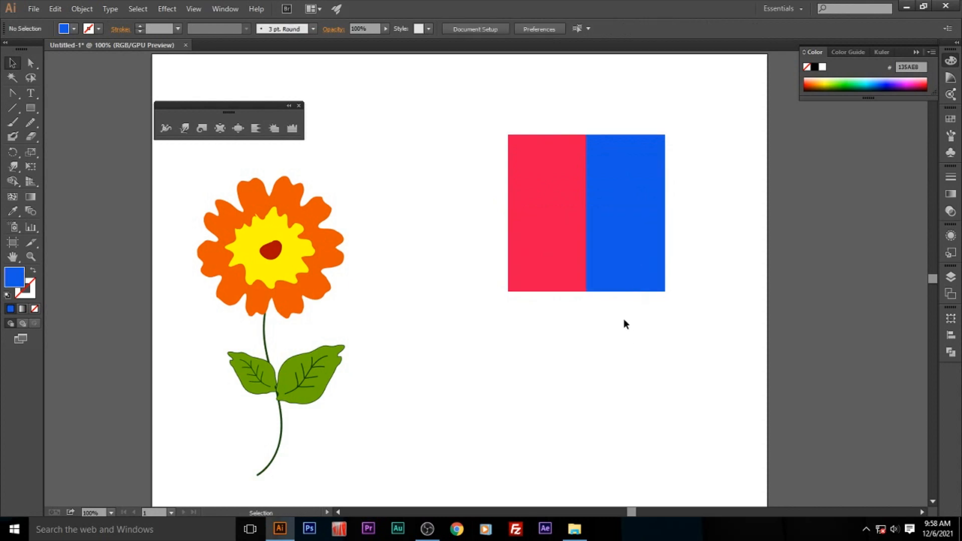
left_click(615, 278)
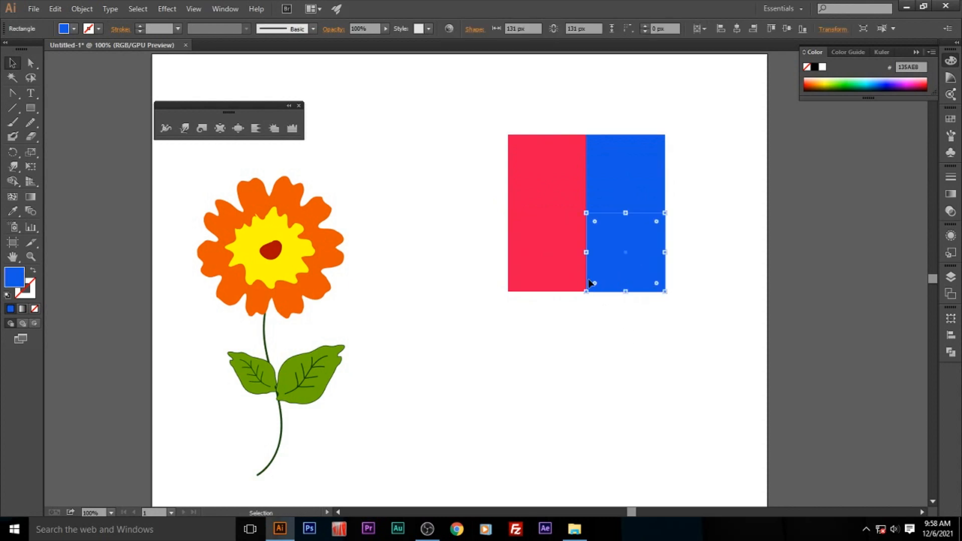
double_click(12, 281)
left_click(492, 256)
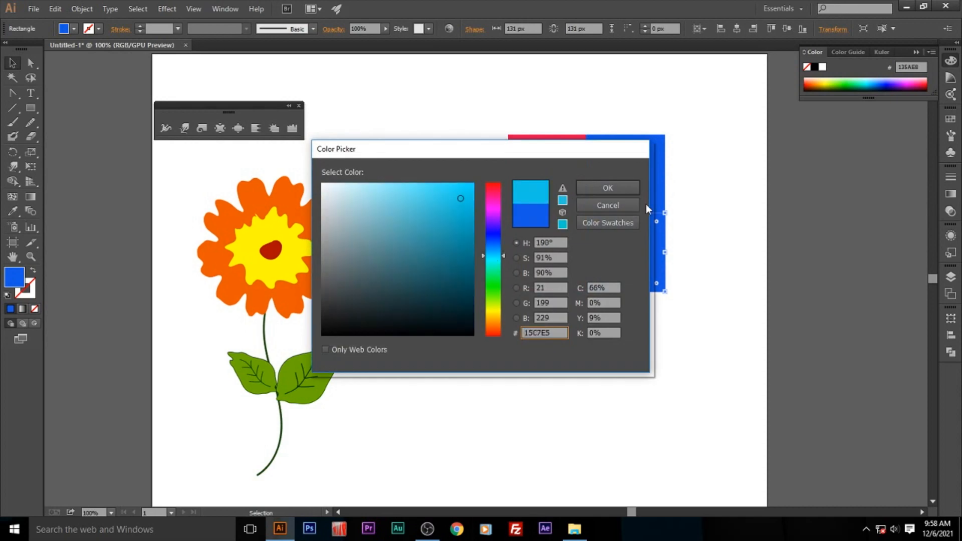
left_click(608, 188)
left_click(594, 346)
- Fill the lower left square with green 13E896
left_click(564, 284)
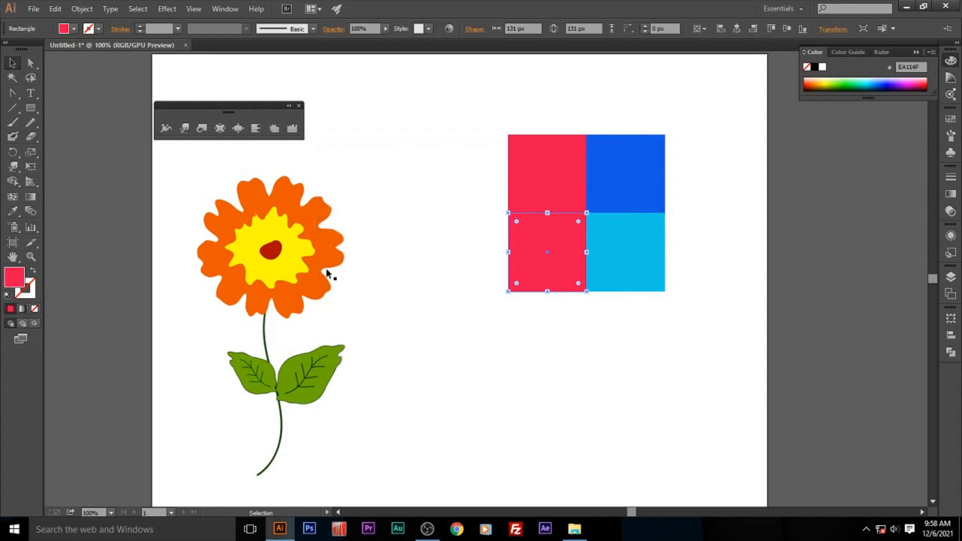
double_click(19, 281)
left_click_drag(485, 253, 489, 271)
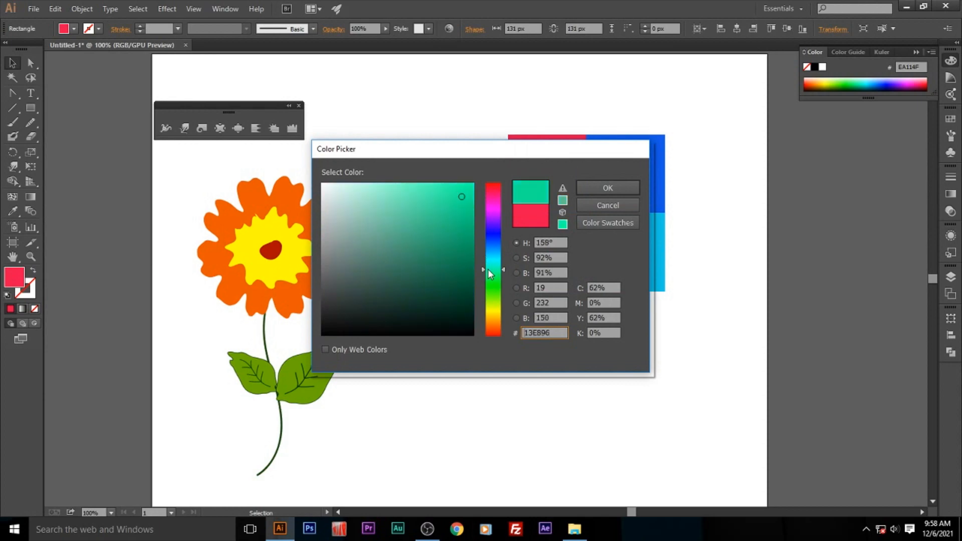
left_click(606, 192)
left_click(747, 229)
- Select all four coloured squares together
left_click_drag(452, 112, 720, 327)
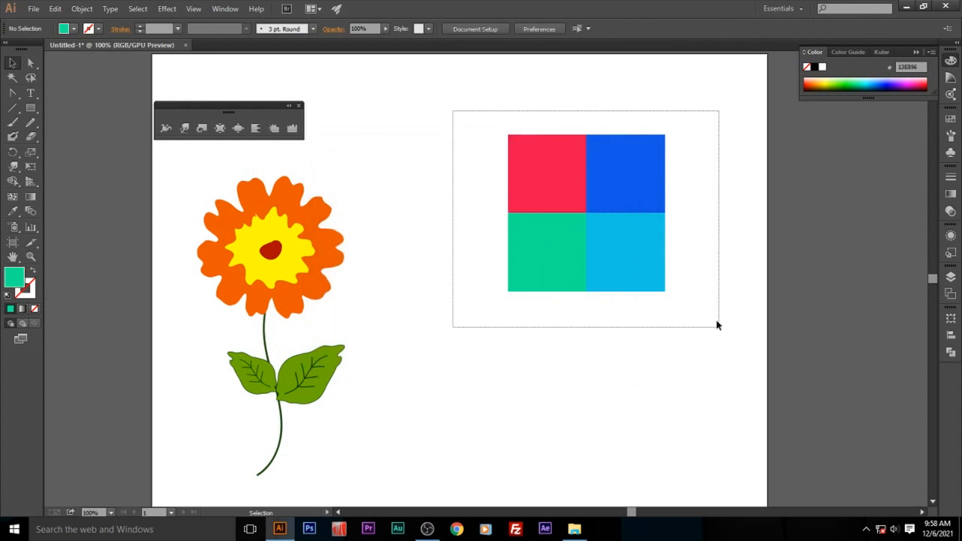
right_click(649, 240)
left_click(686, 299)
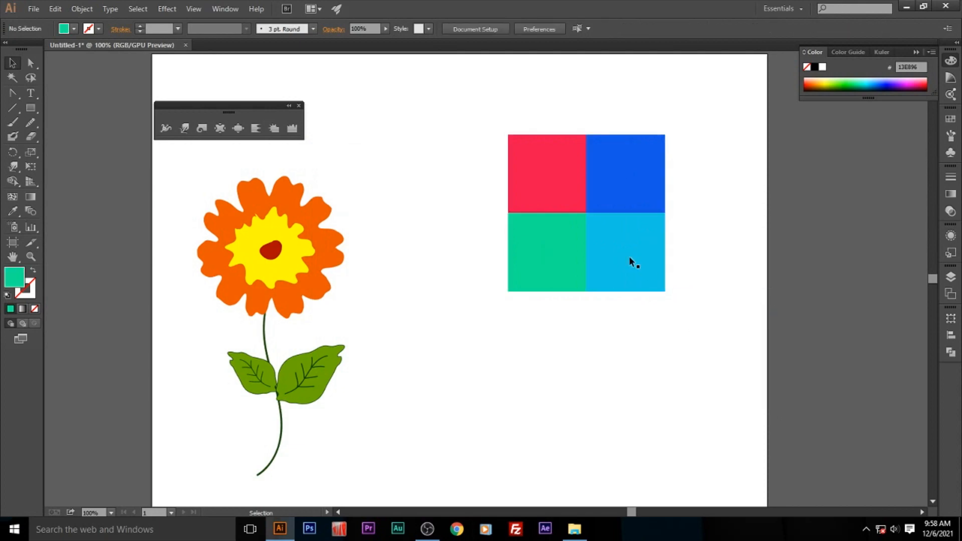
- Try the Twirl tool on the outer edge where the red and green squares meet, and undo the twirl
left_click(201, 129)
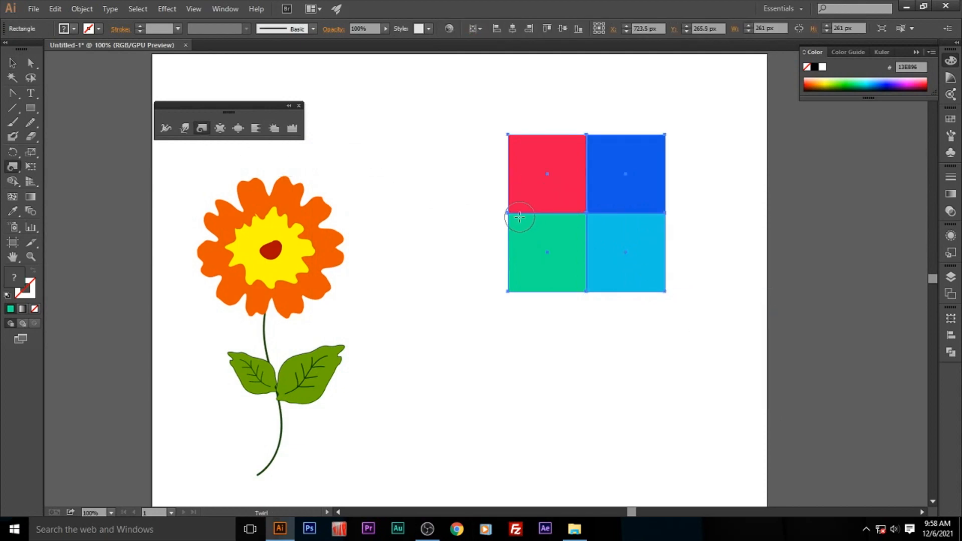
left_click_drag(514, 213, 514, 213)
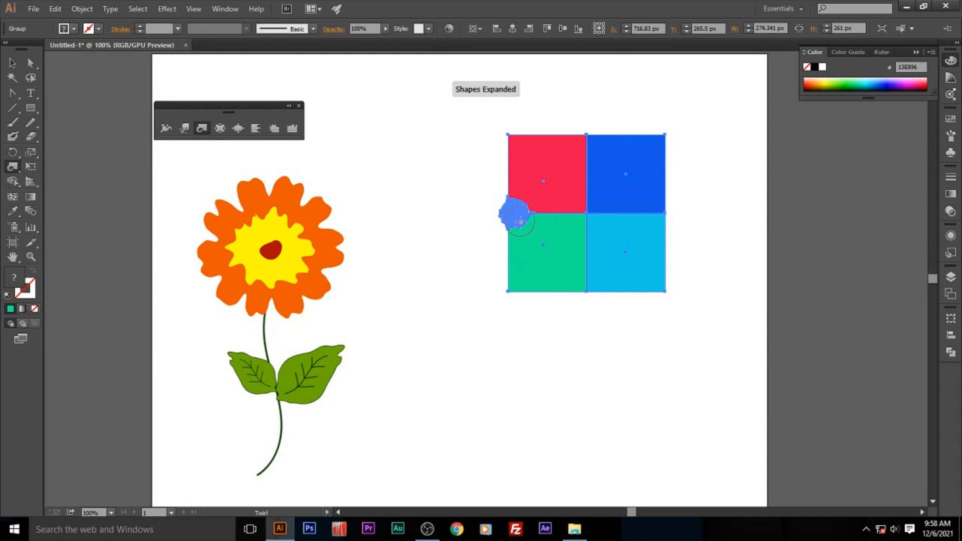
key("v")
key("ctrl+z")
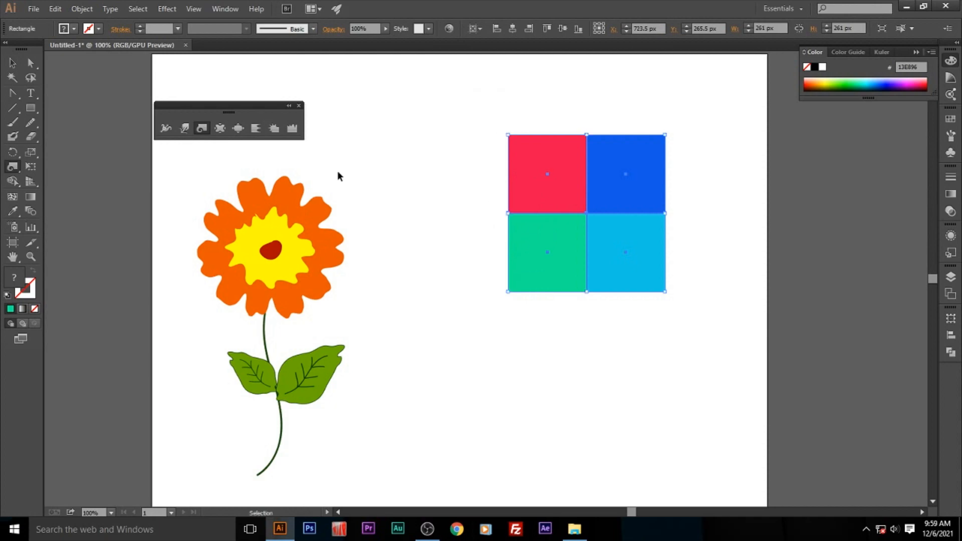
- Set the Twirl tool to a 200 by 200 px brush, 10% intensity, 28° twirl rate and detail 3, and raise the Simplify value
double_click(201, 128)
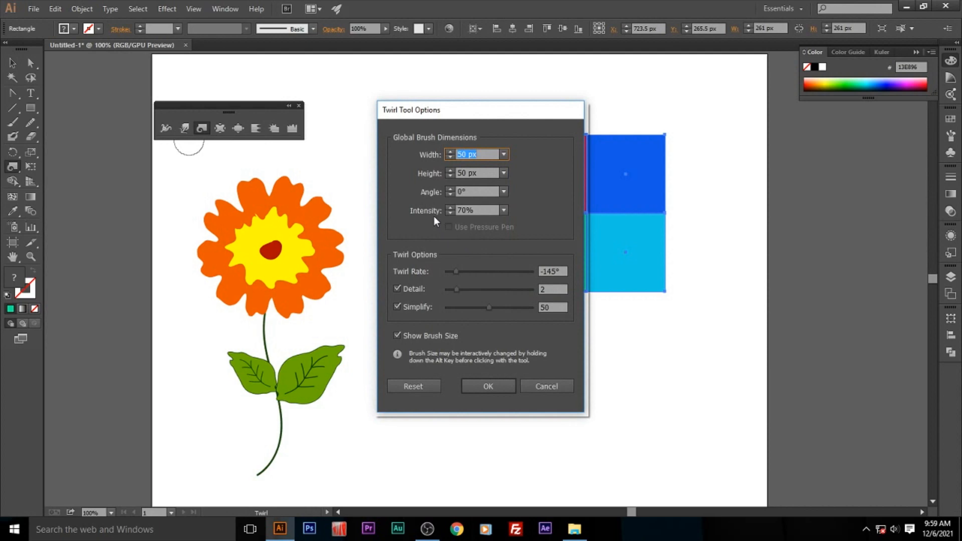
left_click(503, 210)
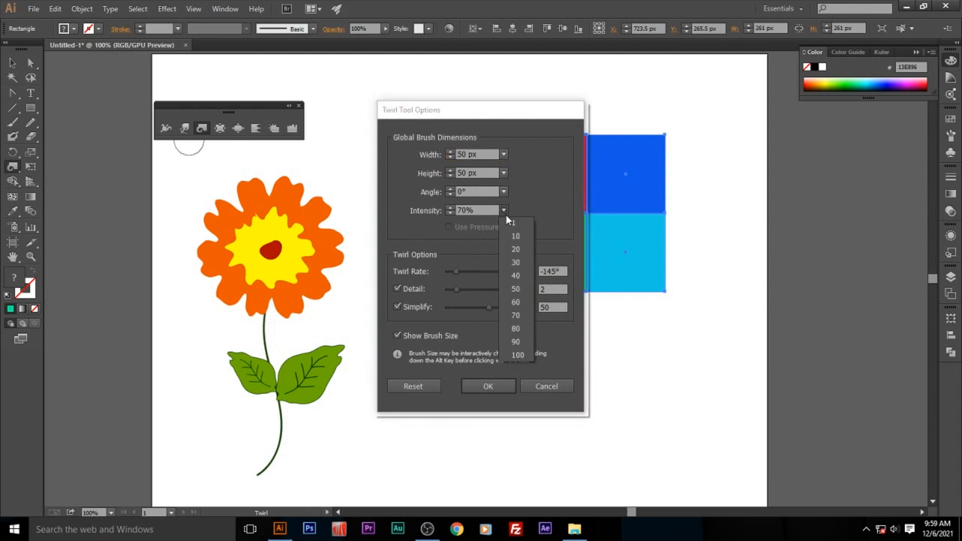
left_click(523, 237)
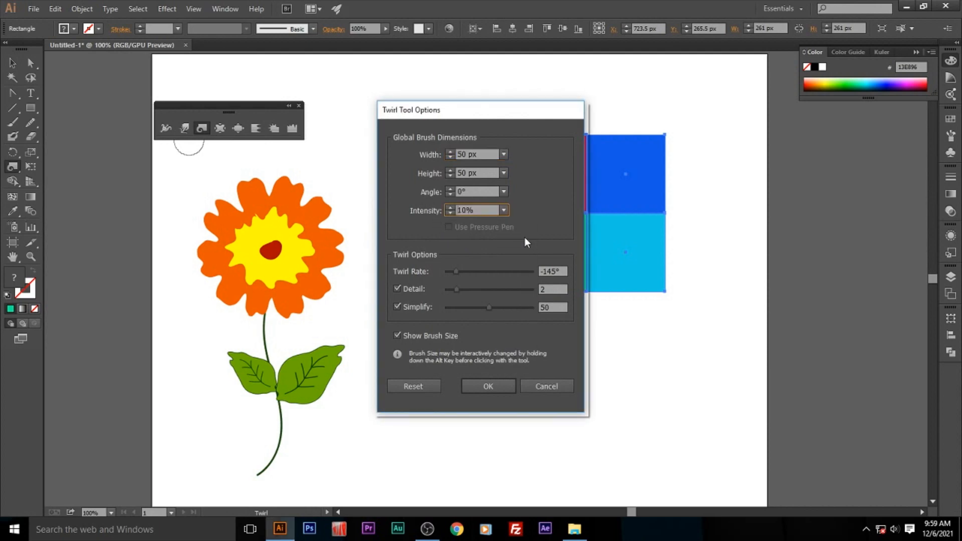
left_click_drag(480, 153, 438, 147)
key("Tab")
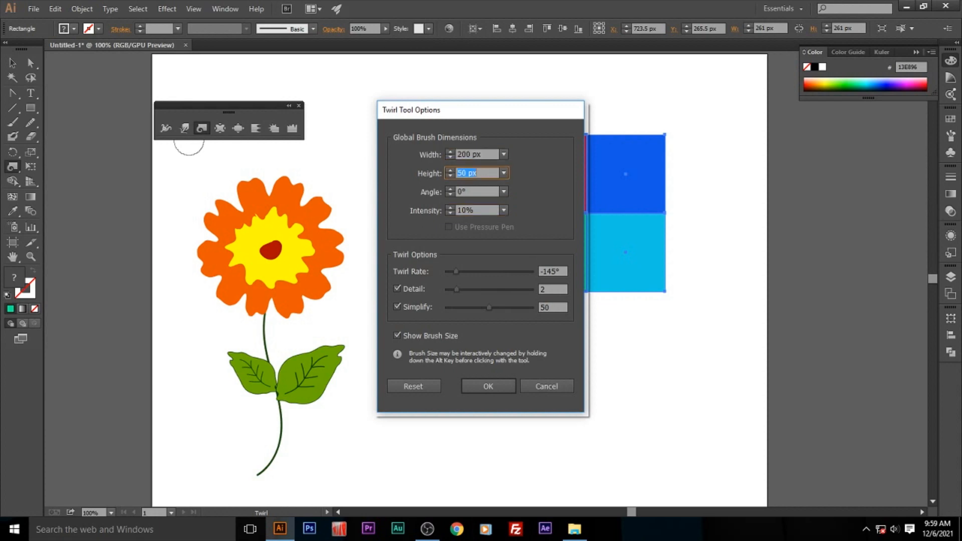
key("Tab")
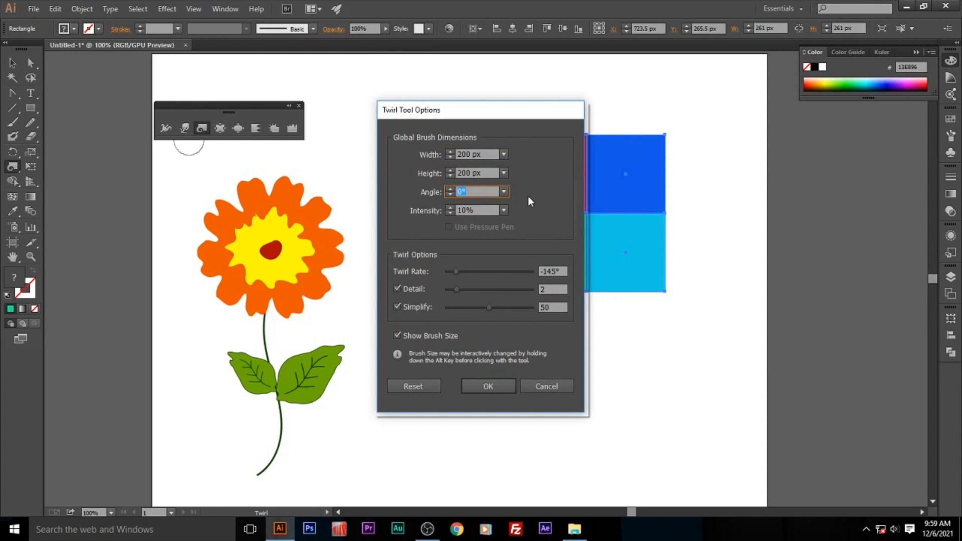
left_click_drag(460, 269, 498, 275)
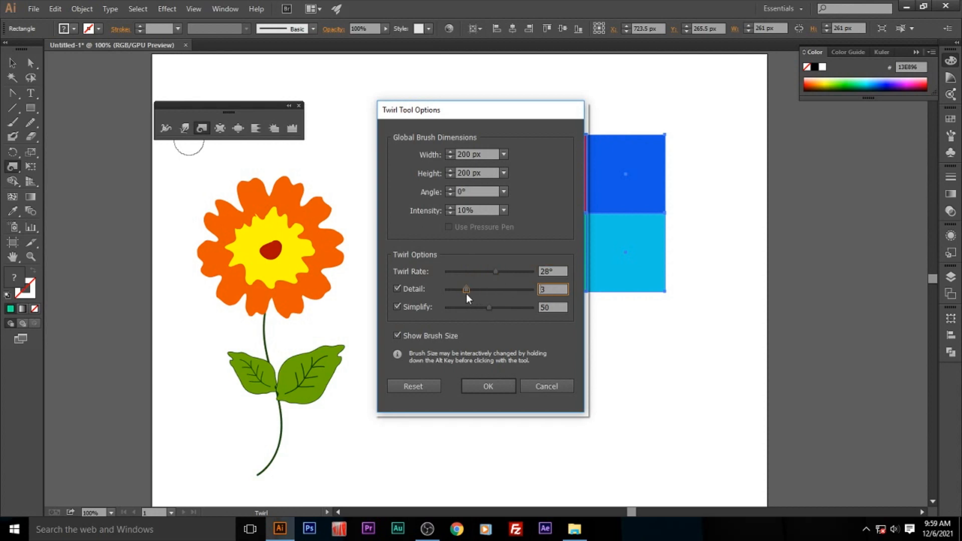
left_click_drag(489, 307, 499, 309)
left_click(493, 386)
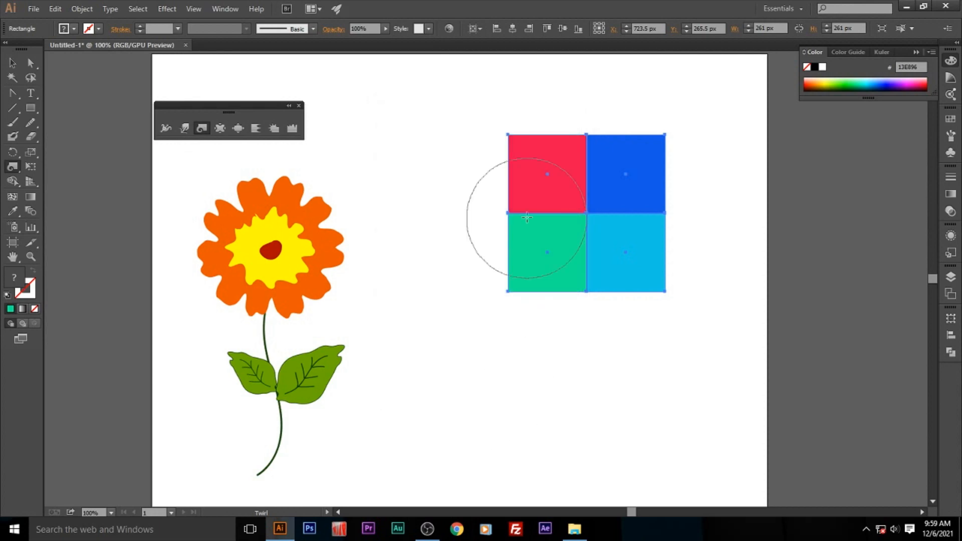
- Twirl the middle of each outer side of the four-square block into a two-coloured spiral
left_click_drag(509, 215, 510, 215)
left_click_drag(649, 205, 649, 207)
left_click_drag(584, 306, 584, 307)
left_click_drag(581, 124, 582, 125)
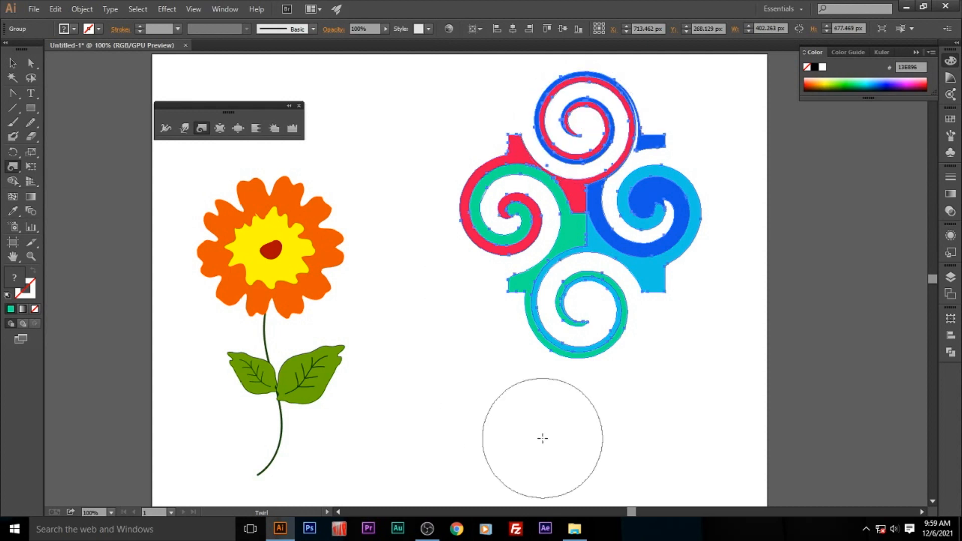
- Twirl the centre and the four outer corners of the coloured block into further spirals
left_click_drag(580, 228, 580, 228)
left_click_drag(661, 303, 662, 304)
left_click_drag(498, 279, 499, 278)
left_click_drag(659, 140, 659, 140)
left_click_drag(482, 137, 515, 170)
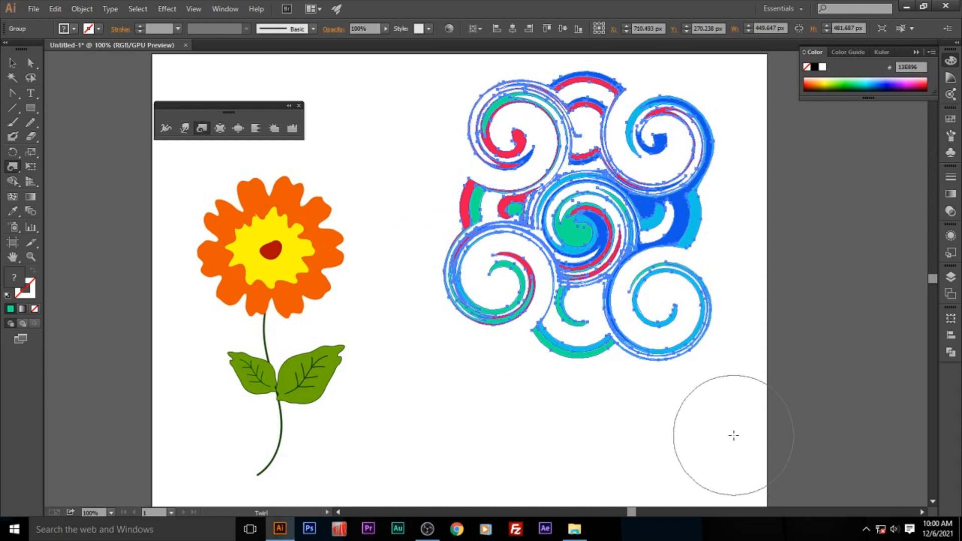
- Draw a horizontal line about 599 px long below the spiral pattern and give it an 8 pt stroke
left_click(13, 63)
left_click(20, 112)
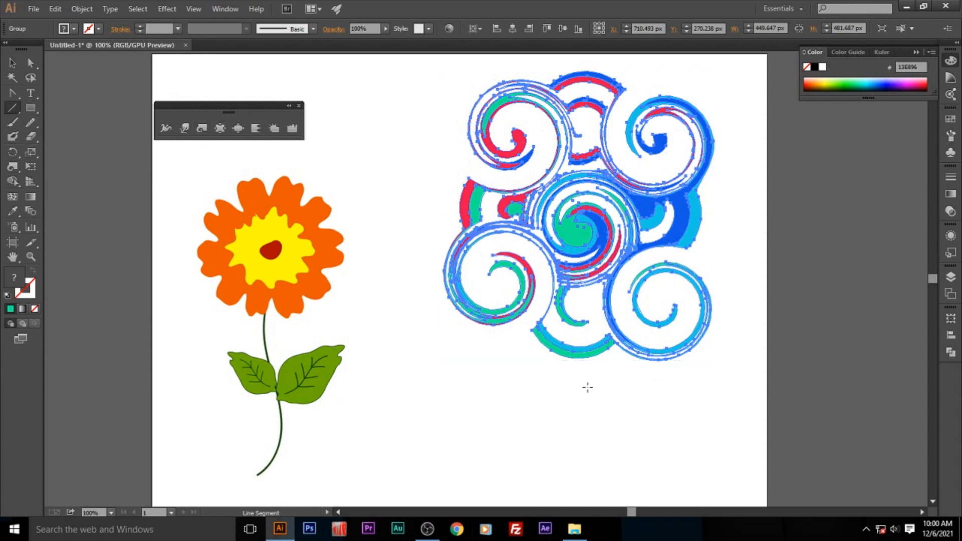
left_click_drag(366, 436, 726, 437)
left_click(14, 64)
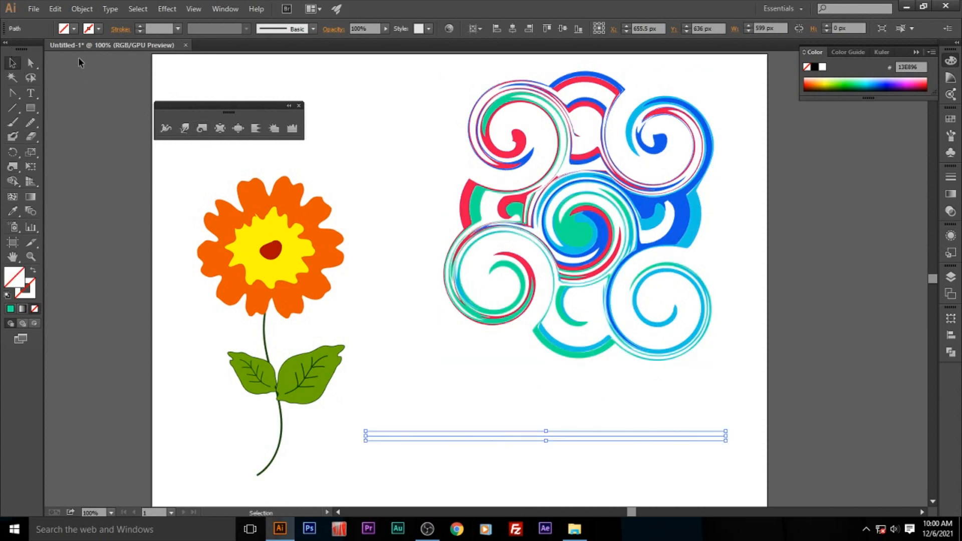
left_click(178, 29)
left_click(191, 174)
left_click(435, 377)
- Twirl the horizontal line into two large spirals, one in each half of its length
scroll(516, 309, "down", 4)
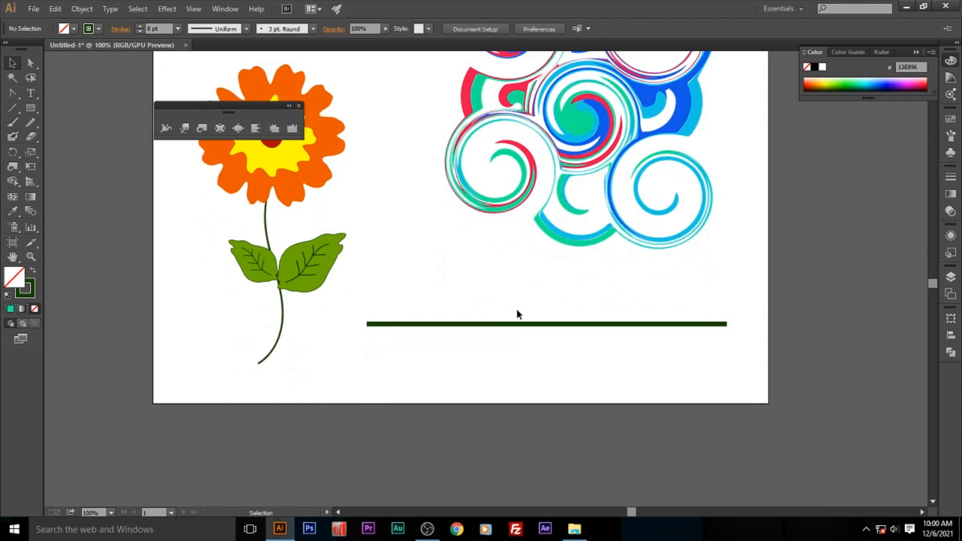
left_click_drag(515, 347, 515, 346)
left_click(202, 128)
left_click_drag(444, 340, 444, 340)
left_click_drag(626, 333, 627, 334)
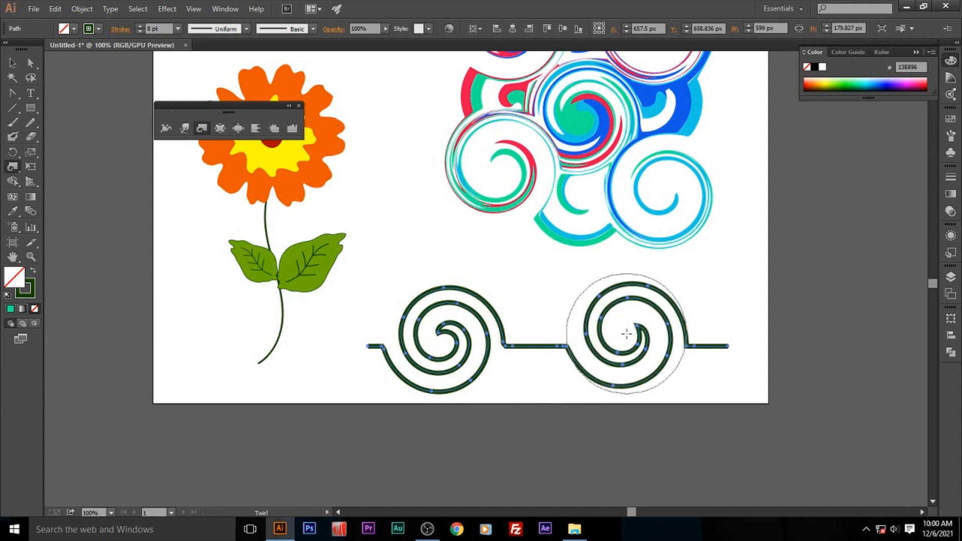
- Set the Twirl tool to a 50 by 50 px brush at 40% intensity and twirl small spirals at the line's middle and right end
double_click(202, 128)
key("Tab")
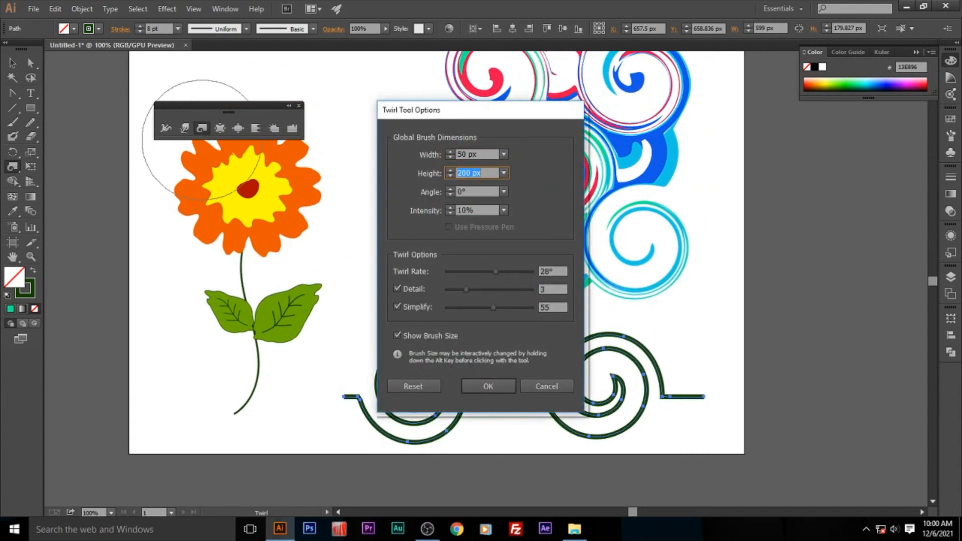
left_click(504, 210)
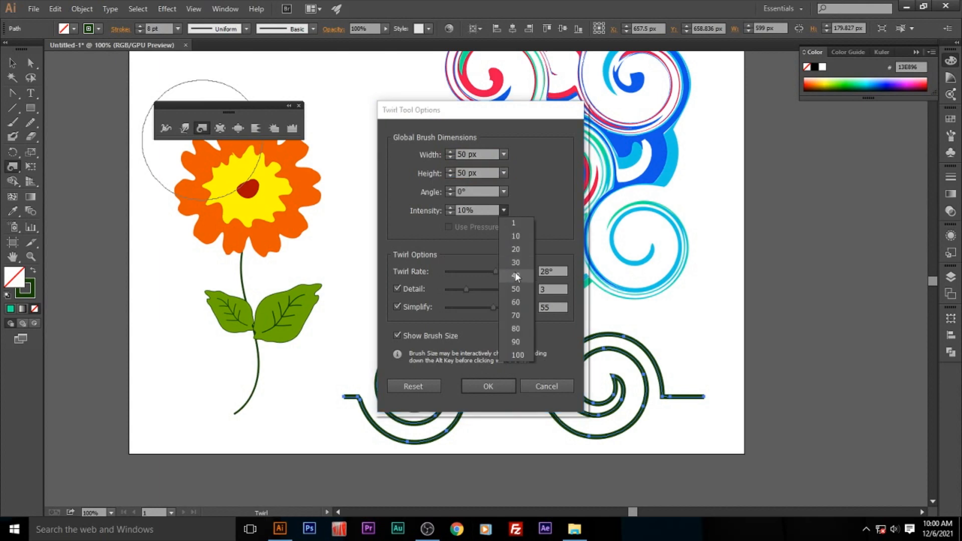
left_click(515, 274)
left_click(494, 387)
left_click(692, 397)
left_click(511, 396)
- Set the twirled line's stroke to 4 pt and apply the width profile that tapers at both ends
key("v")
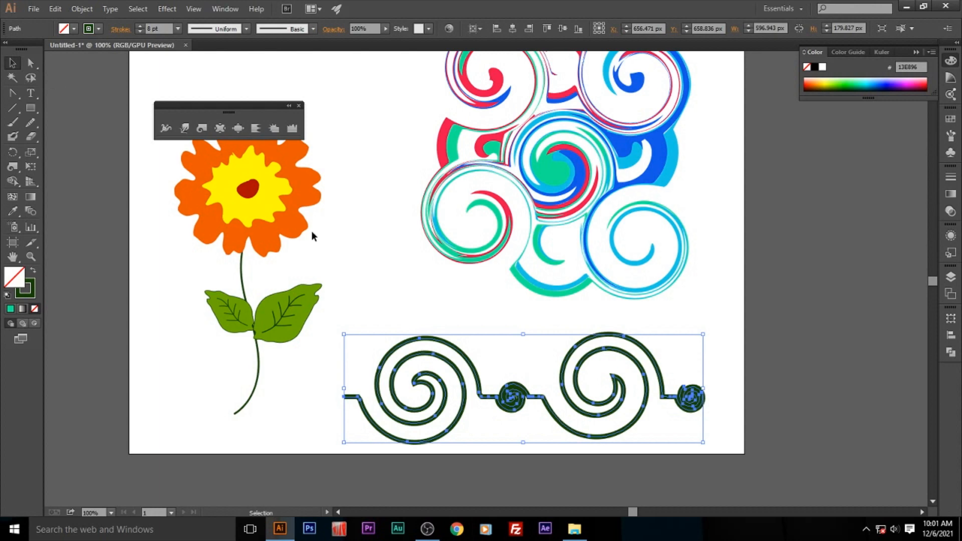
left_click(178, 28)
left_click(195, 124)
left_click(464, 386)
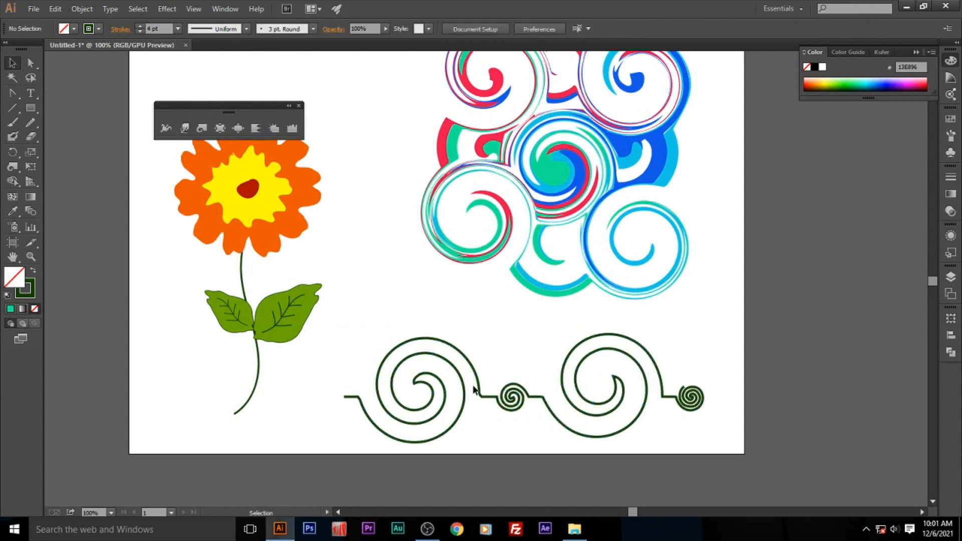
left_click(697, 404)
left_click(246, 29)
left_click(215, 71)
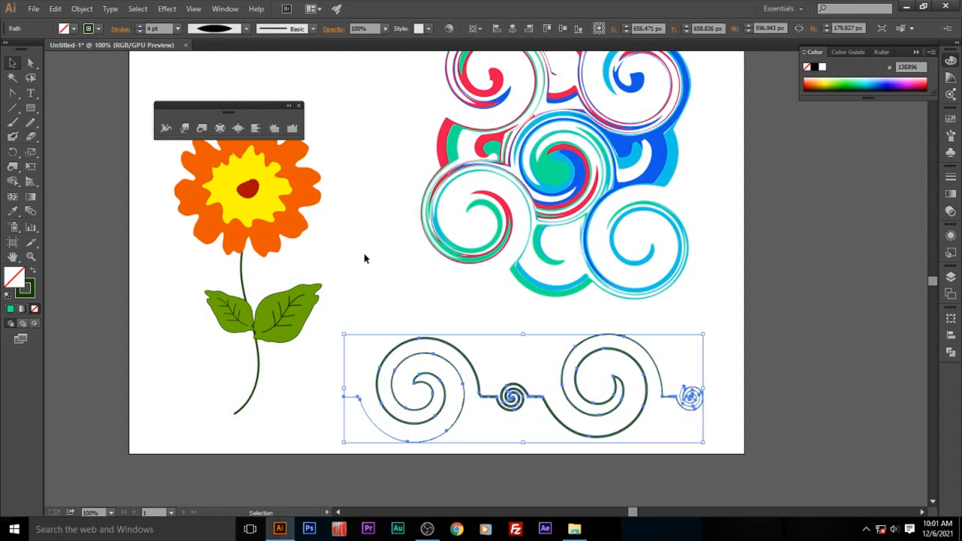
left_click(363, 253)
- Delete the coloured spiral pattern and the twirled line, keeping only the flower
left_click_drag(499, 421, 497, 472)
left_click(569, 240)
key("Delete")
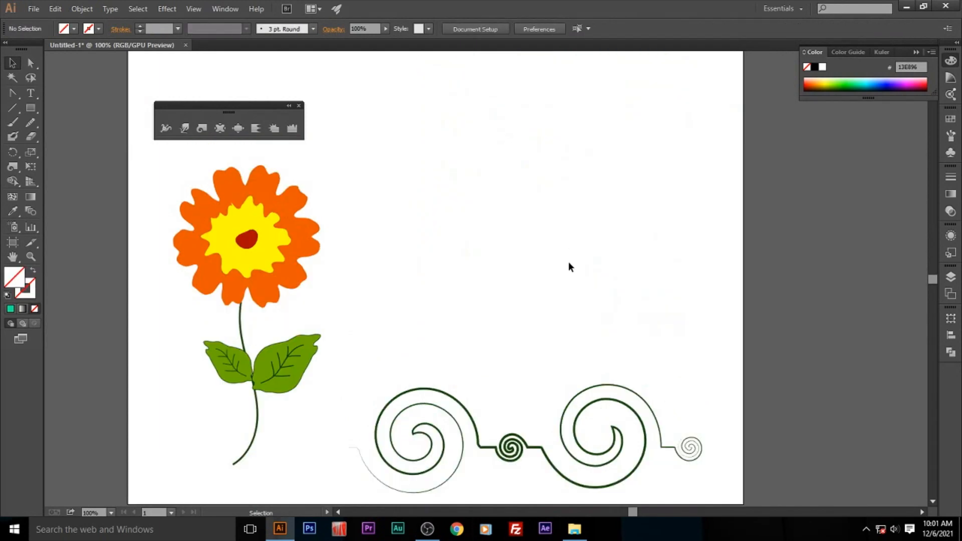
left_click(498, 435)
key("Delete")
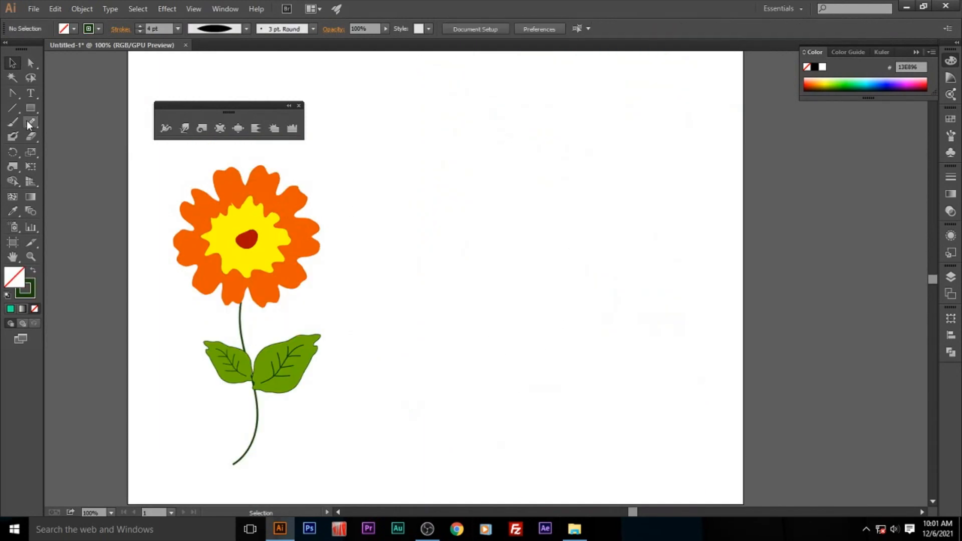
- Draw a 292 by 292 px square beside the flower, fill it orange-red and move it closer to the flower
left_click_drag(30, 108, 65, 111)
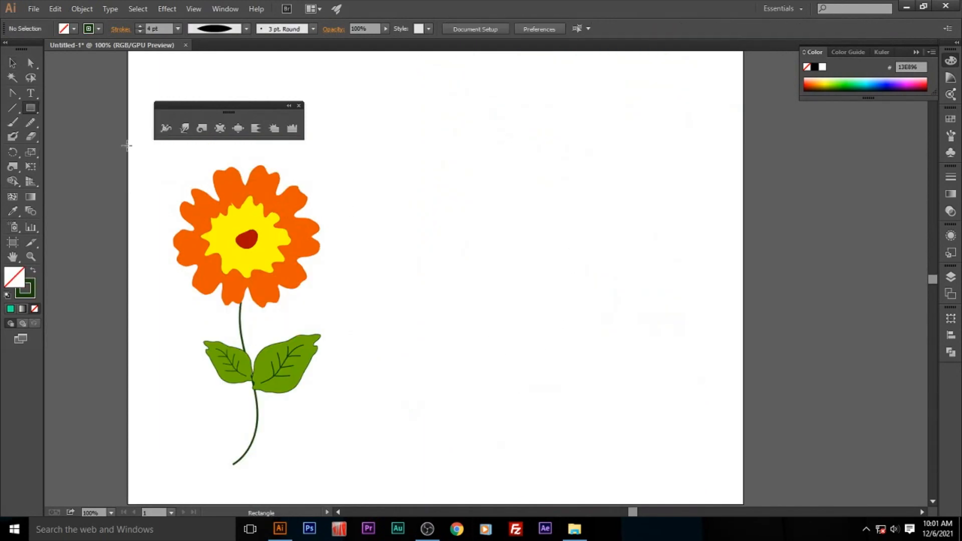
left_click_drag(554, 155, 730, 331)
left_click(12, 63)
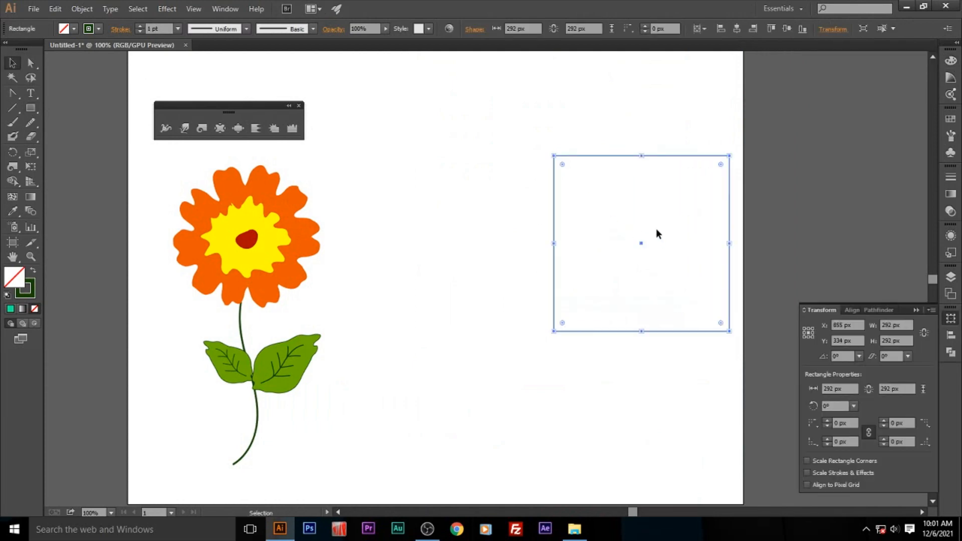
left_click(952, 61)
left_click(829, 81)
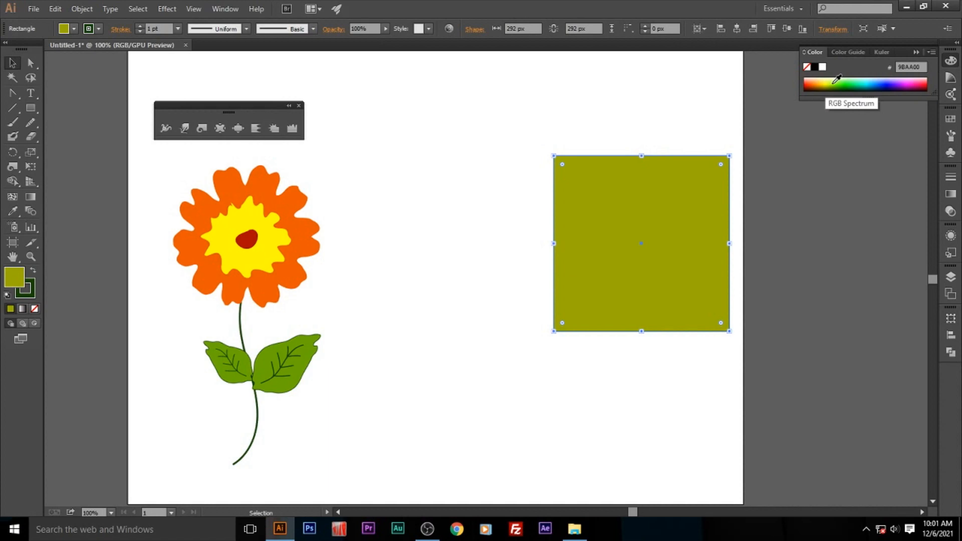
left_click(848, 81)
left_click_drag(692, 196, 596, 205)
left_click(810, 83)
- Make a smaller 170 by 170 px copy of the square inside it and fill it pale yellow (FBFF6A)
left_click(695, 126)
left_click(605, 214)
key("a")
left_click_drag(606, 217, 629, 225)
left_click_drag(658, 347, 622, 310)
key("ctrl+shift+a")
left_click_drag(563, 263, 566, 262)
left_click(834, 79)
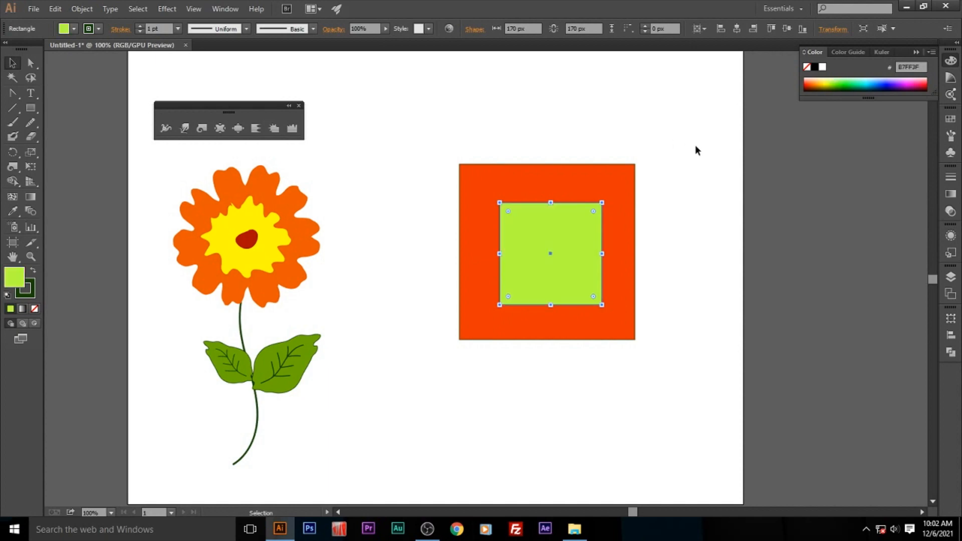
left_click(819, 79)
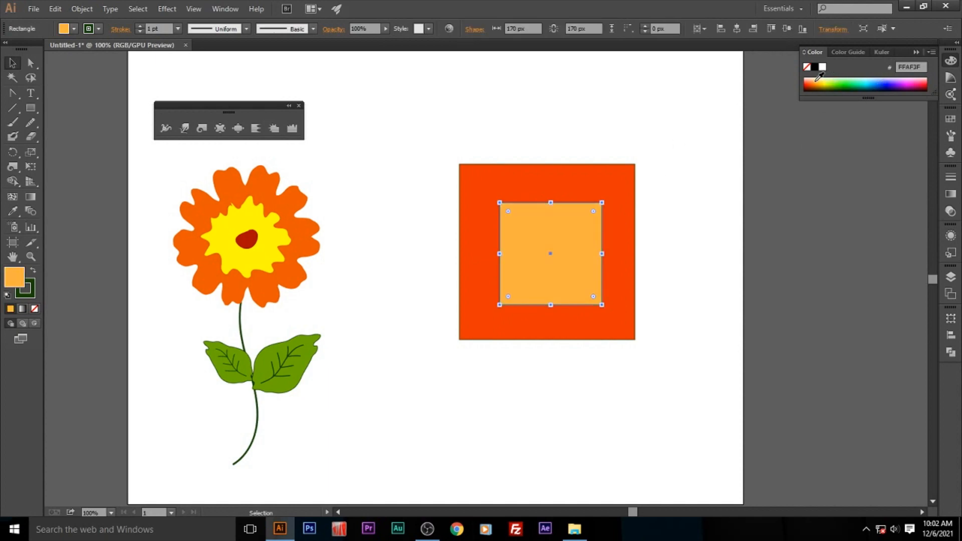
left_click(826, 78)
- Align the centres of the orange-red and yellow squares horizontally and vertically
left_click_drag(693, 122, 501, 278)
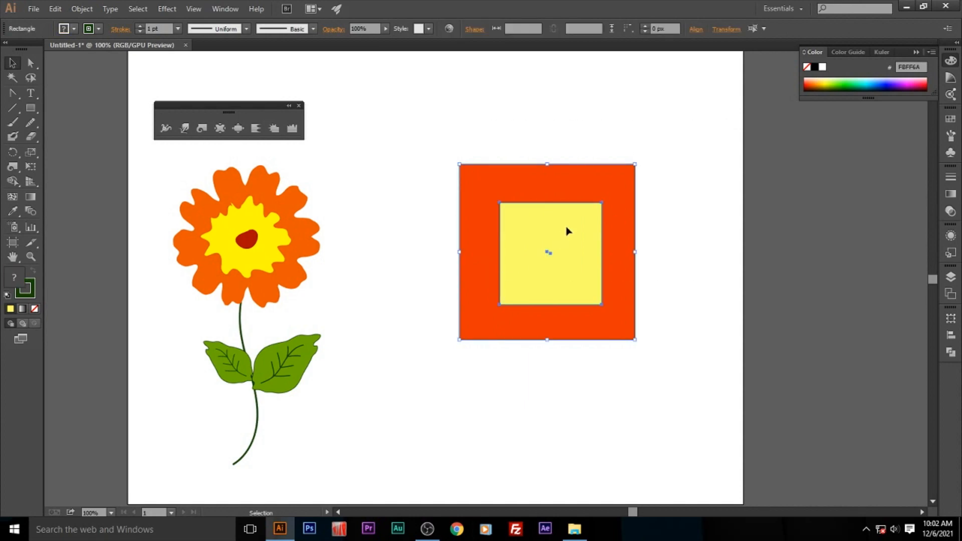
left_click(697, 29)
left_click(597, 61)
left_click(671, 62)
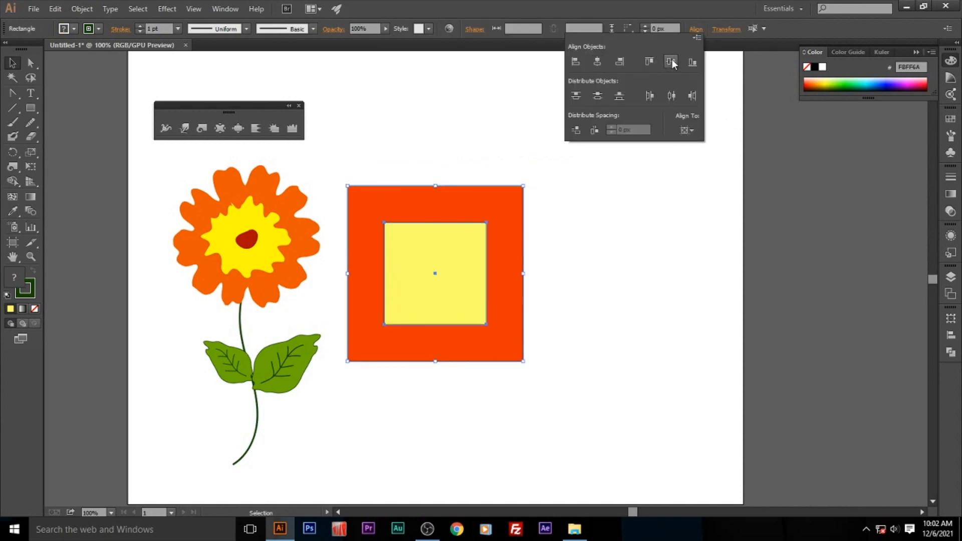
- Remove the outline from both squares and move them farther from the flower
left_click(31, 292)
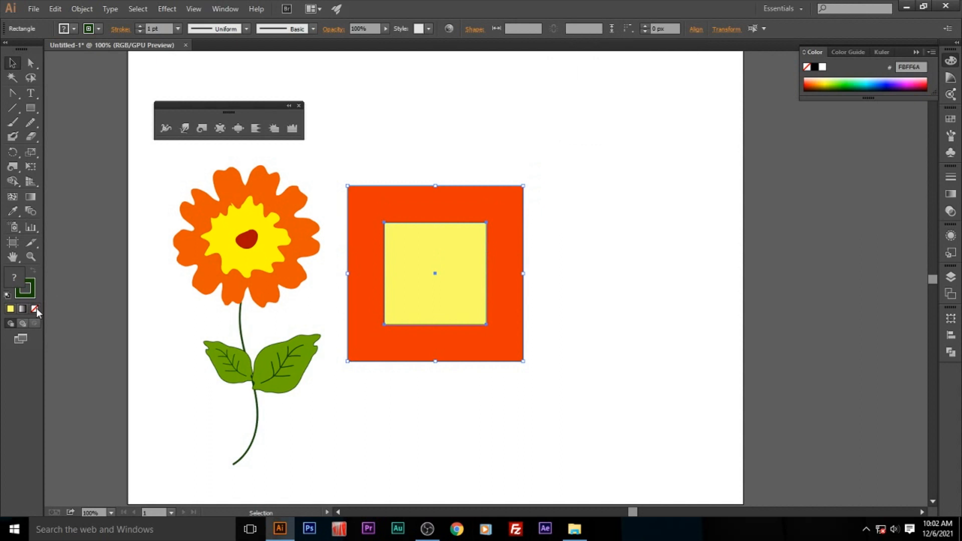
left_click(34, 309)
key("ctrl+z")
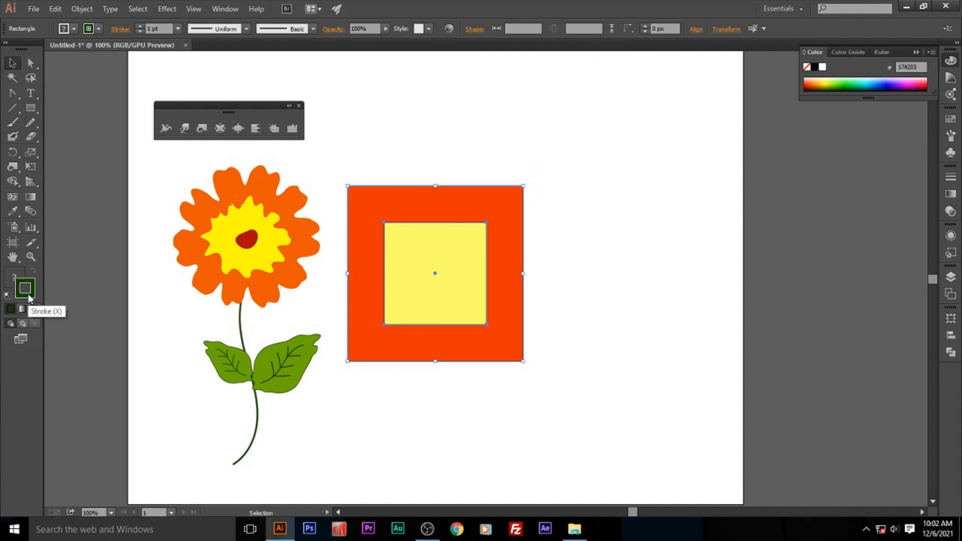
left_click(26, 290)
left_click_drag(456, 253, 599, 236)
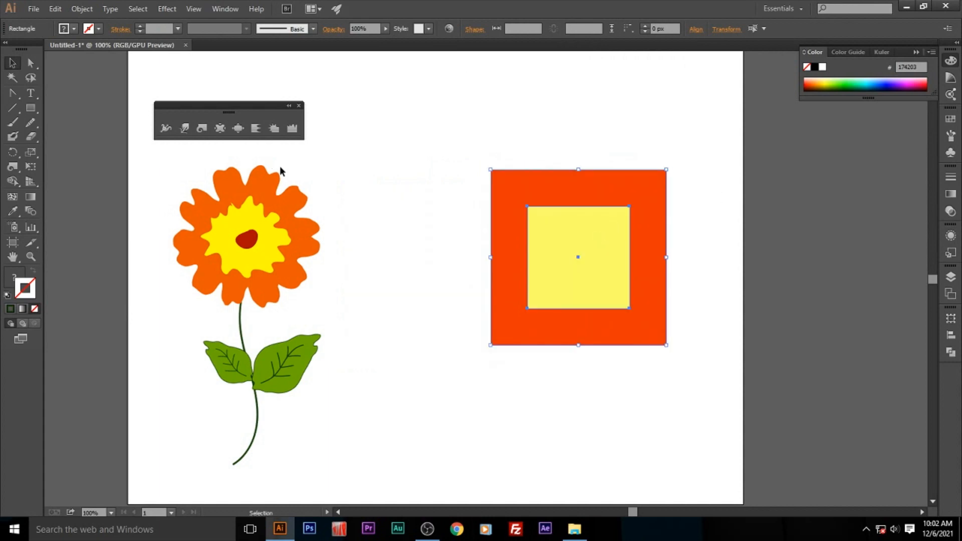
- Group the orange-red and yellow squares and select the group
right_click(583, 228)
left_click(618, 284)
left_click(492, 153)
left_click(517, 241)
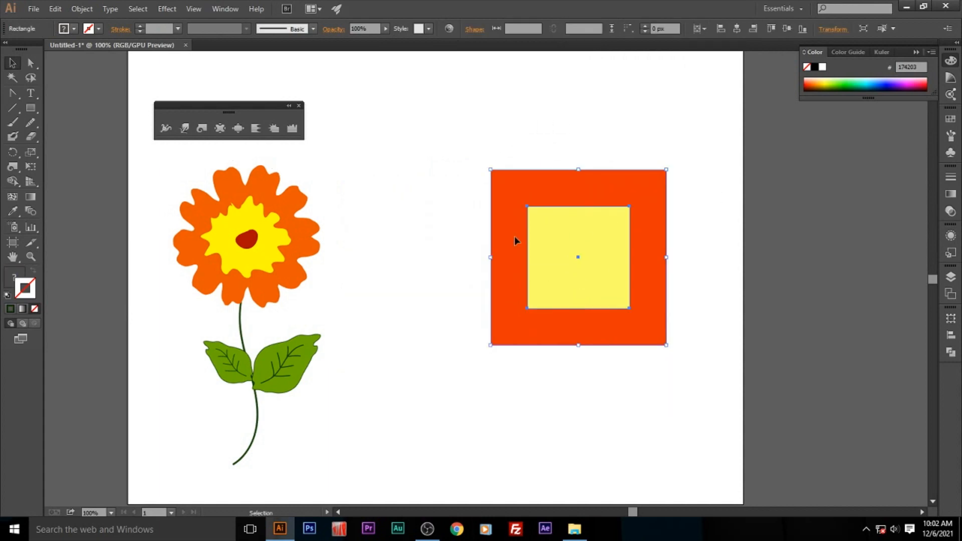
- Pull the top corners, top and left edges and lower left corner of the grouped squares inward with the Pucker tool
left_click(220, 129)
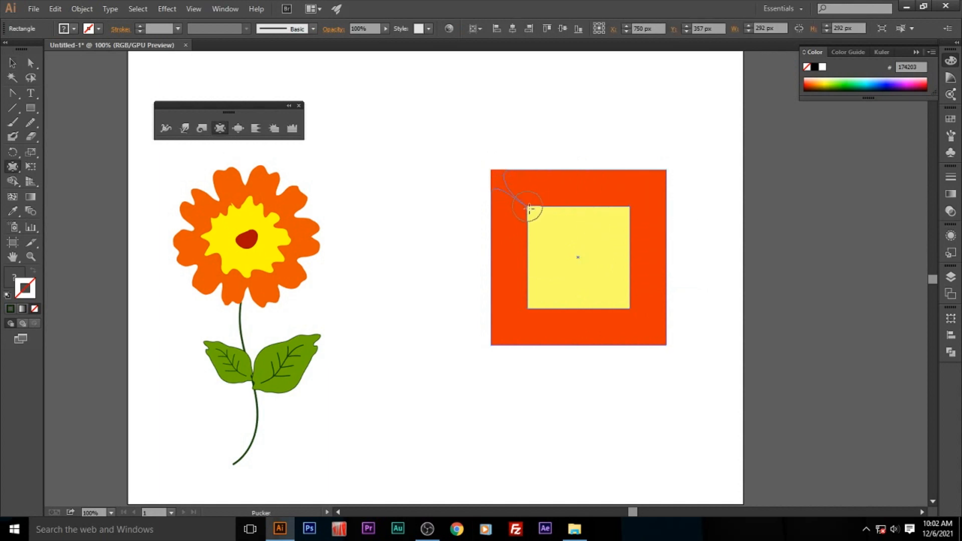
left_click_drag(529, 208, 530, 209)
left_click_drag(617, 209, 590, 228)
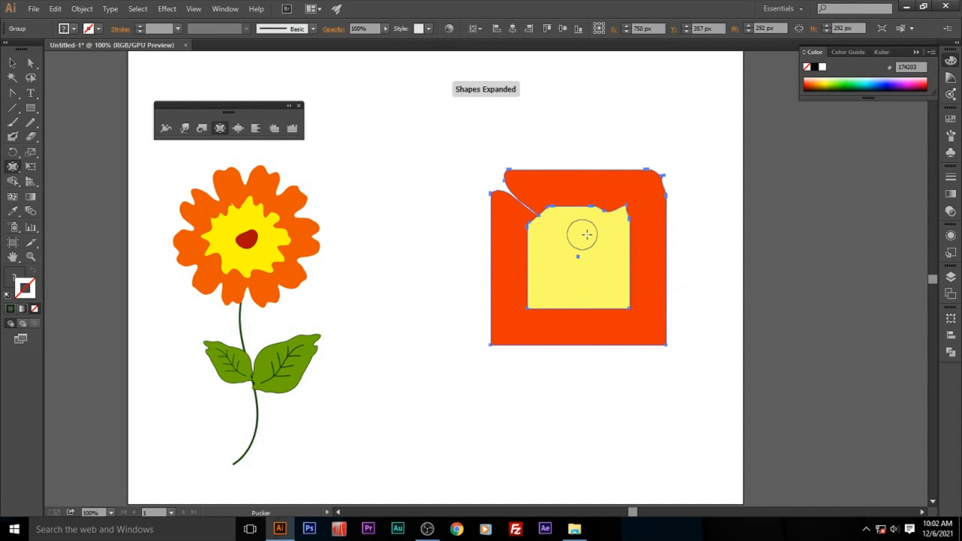
left_click_drag(660, 177, 605, 225)
left_click_drag(591, 174, 578, 242)
left_click_drag(486, 264, 566, 264)
mouse_move(495, 345)
left_mouse_down()
mouse_move(485, 344)
mouse_move(536, 320)
left_mouse_up()
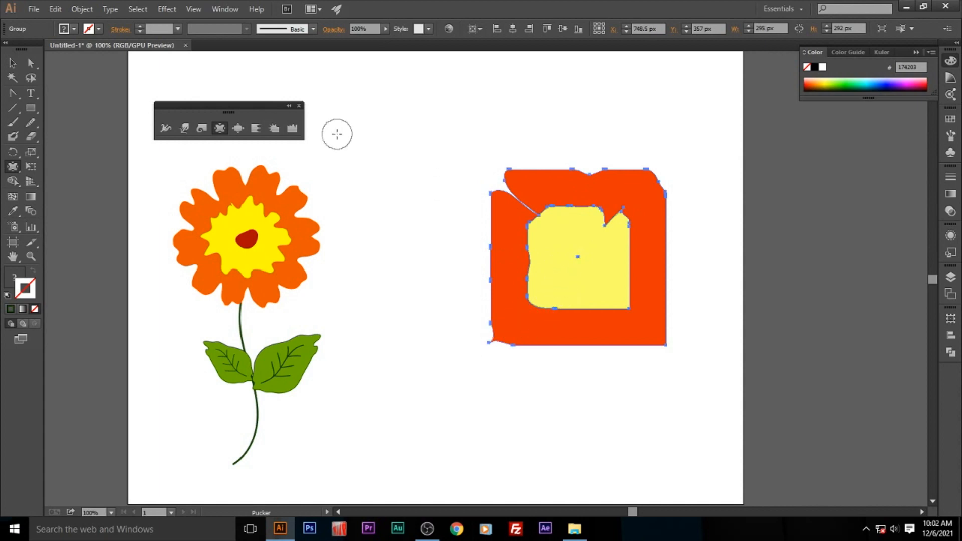
- Set the Pucker tool's intensity to 80%
double_click(220, 128)
left_click(504, 219)
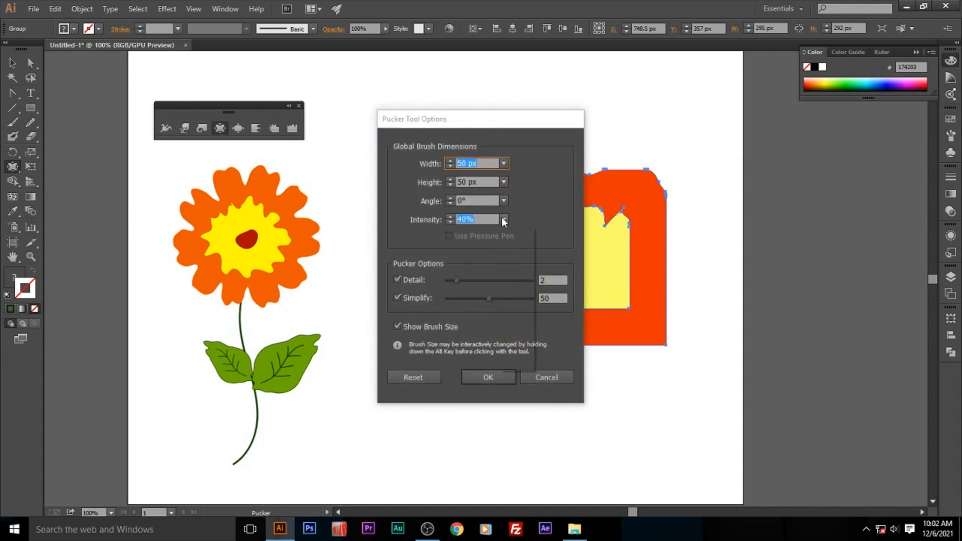
left_click(519, 339)
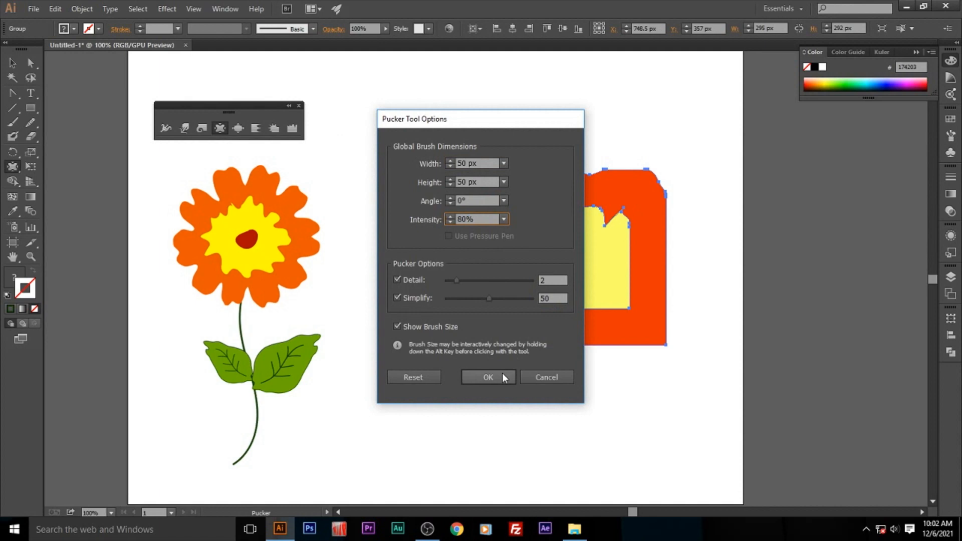
left_click(502, 377)
- Pucker the lower corners and the middle of each side inward to cut petal notches into both squares
left_click_drag(542, 282, 542, 282)
left_click_drag(585, 354, 577, 277)
mouse_move(665, 351)
left_mouse_down()
mouse_move(622, 300)
mouse_move(671, 315)
mouse_move(657, 337)
mouse_move(612, 291)
left_mouse_up()
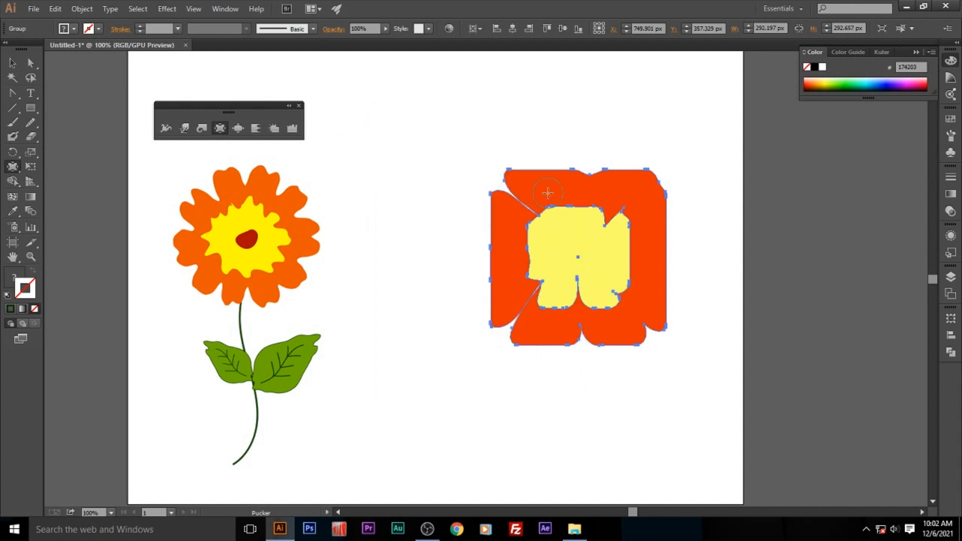
mouse_move(487, 259)
left_mouse_down()
mouse_move(569, 257)
mouse_move(498, 251)
mouse_move(565, 254)
mouse_move(498, 254)
mouse_move(546, 257)
left_mouse_up()
left_click_drag(590, 164, 591, 240)
left_click_drag(674, 281, 583, 262)
- Deepen the notches around the shape with further inward Pucker strokes to separate the petals, and undo the last stroke
mouse_move(645, 326)
left_mouse_down()
mouse_move(610, 291)
mouse_move(579, 316)
mouse_move(517, 326)
mouse_move(544, 282)
left_mouse_up()
left_click_drag(582, 335, 580, 279)
left_click_drag(589, 182, 592, 232)
left_click_drag(493, 179, 550, 229)
left_click_drag(665, 231, 606, 232)
left_click_drag(586, 186, 588, 228)
left_click_drag(494, 263, 549, 258)
left_click_drag(505, 193, 529, 215)
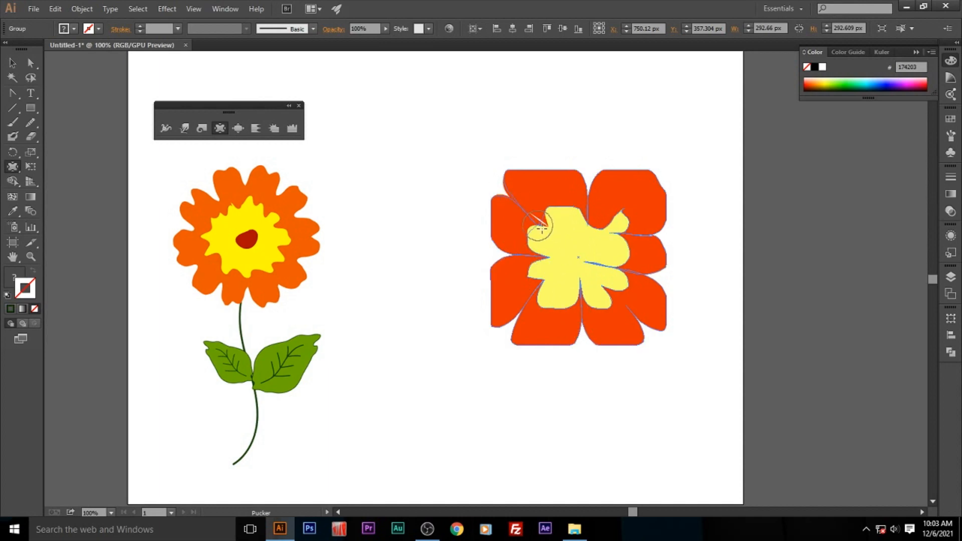
left_click_drag(664, 228, 609, 230)
left_click_drag(653, 282, 614, 285)
left_click_drag(644, 328, 610, 282)
mouse_move(509, 332)
left_mouse_down()
mouse_move(550, 274)
mouse_move(509, 252)
mouse_move(550, 254)
left_mouse_up()
left_click_drag(508, 194, 541, 237)
mouse_move(590, 200)
left_mouse_down()
mouse_move(585, 238)
mouse_move(557, 239)
left_mouse_up()
left_click_drag(550, 314, 555, 276)
key("ctrl+z")
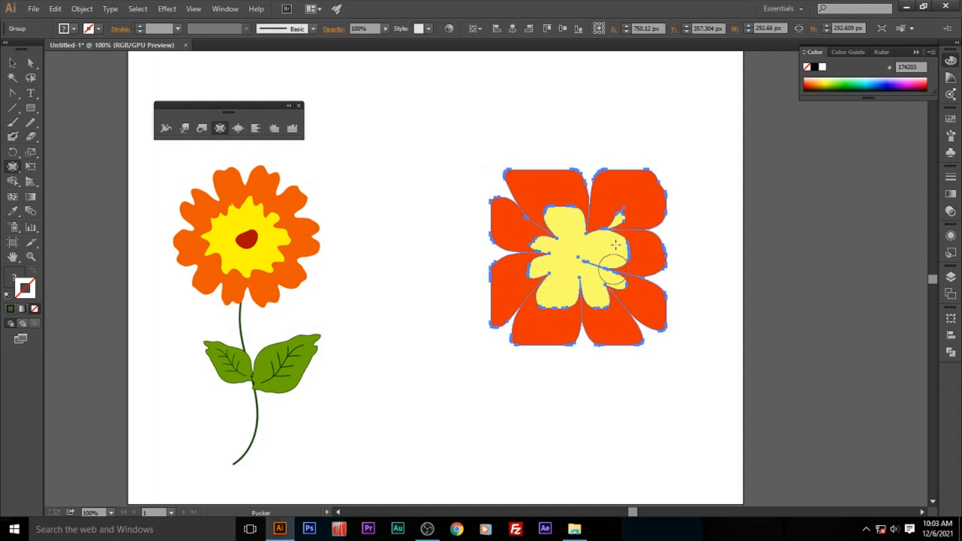
- Move the puckered flower toward the first flower and scale it down proportionally to about 264 px wide
left_click(12, 64)
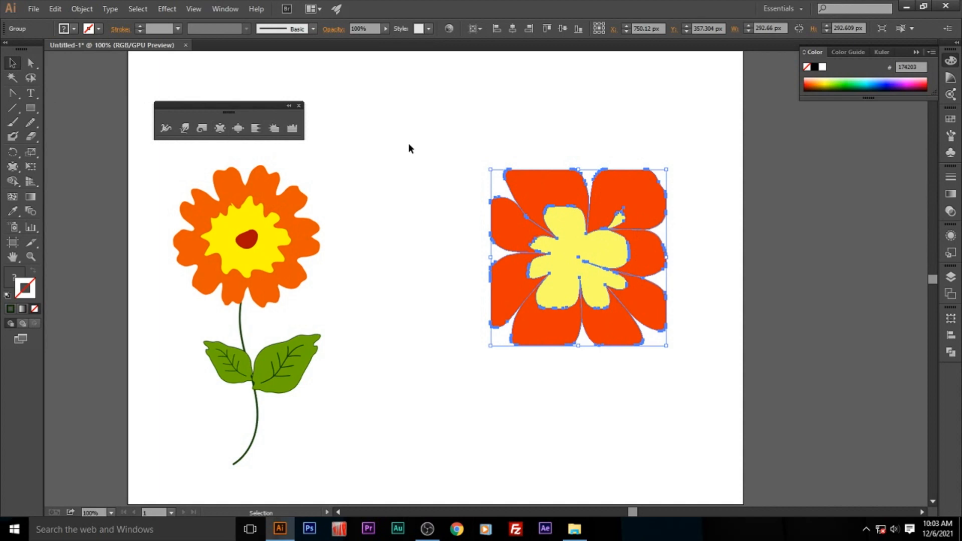
left_click(409, 144)
left_click_drag(649, 303, 602, 287)
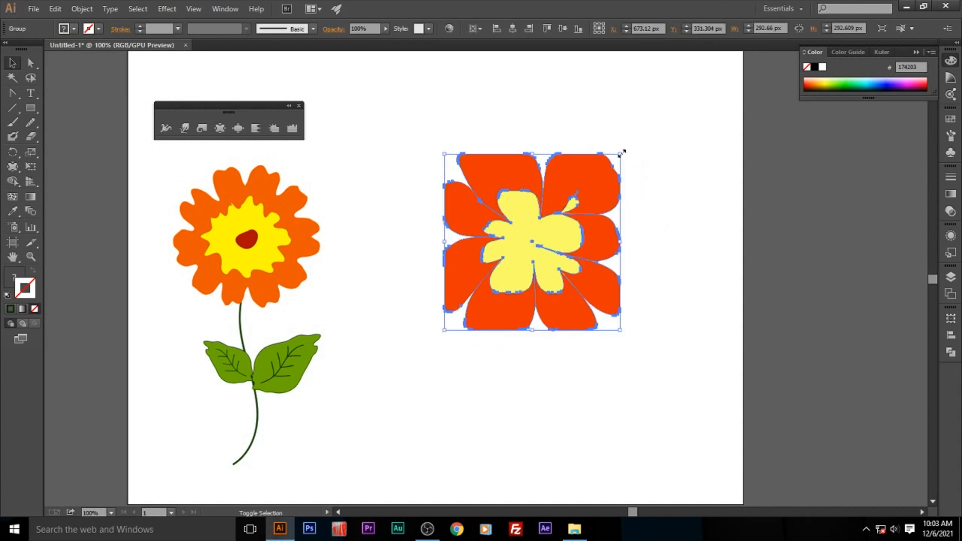
left_click_drag(621, 152, 603, 171)
left_click(642, 215)
left_click(570, 318)
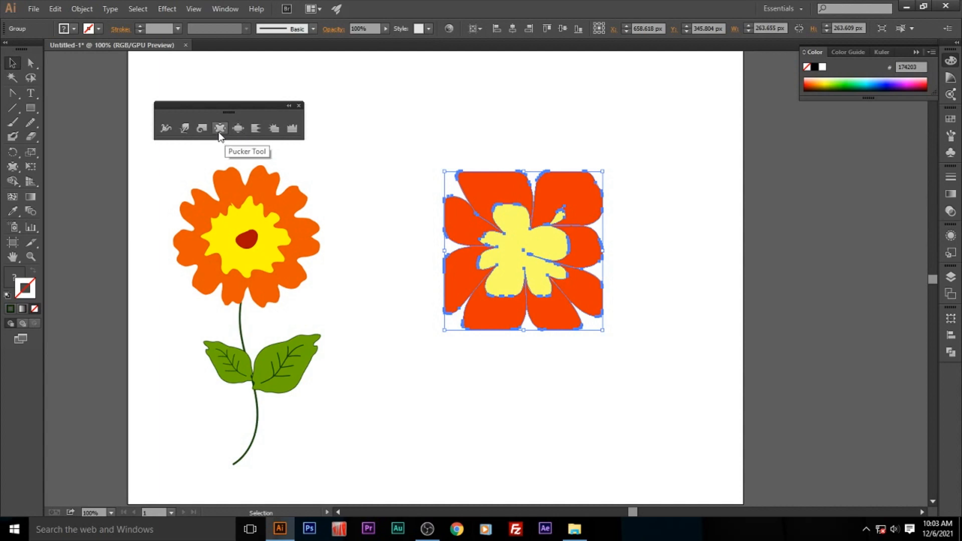
- Delete the puckered flower from the artboard
left_click_drag(453, 131, 641, 345)
key("Delete")
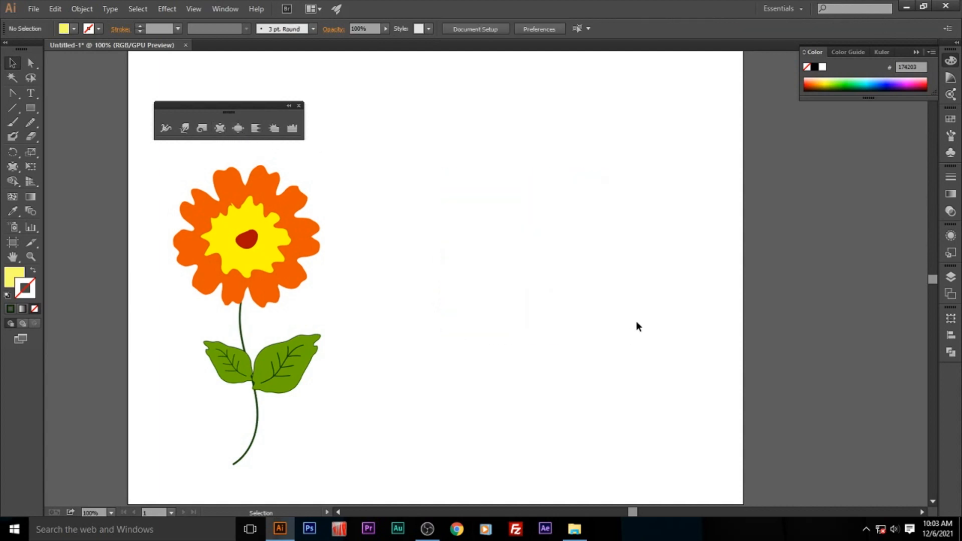
- Add the word "Text" on the empty area beside the flower and format it in Minion Pro at 72 pt
left_click(31, 92)
left_click(462, 250)
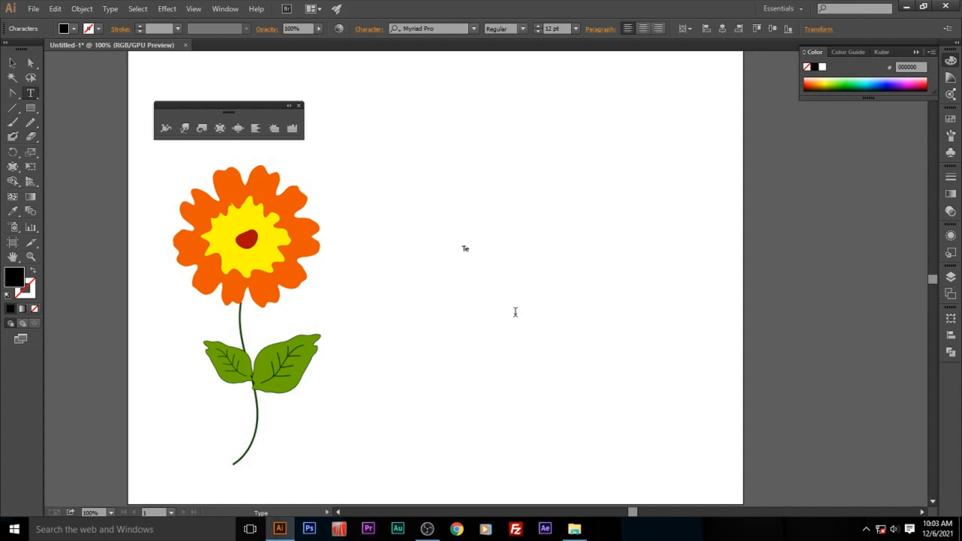
key("ctrl+a")
left_click(575, 29)
left_click(587, 246)
key("Escape")
left_click(473, 28)
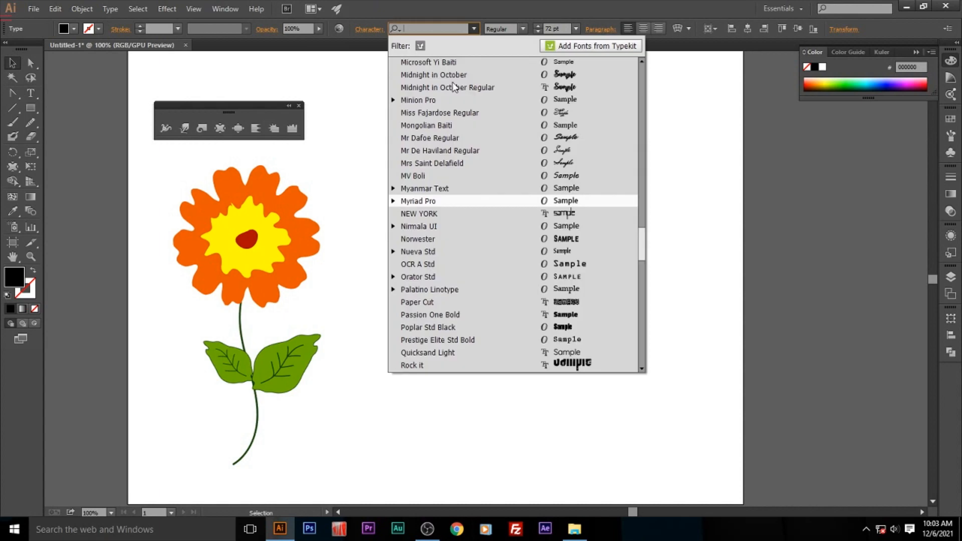
left_click(427, 99)
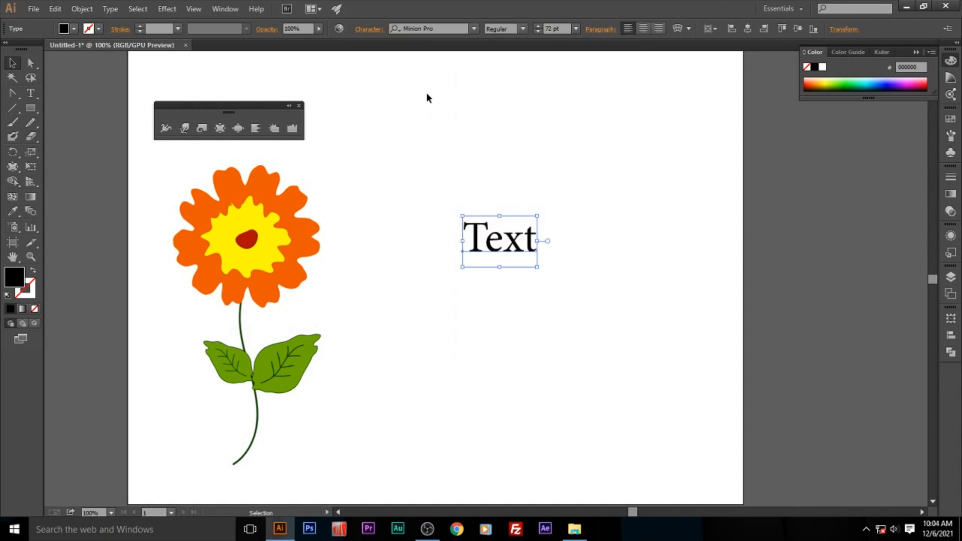
- Set the word to all caps and Bold, and enlarge it proportionally to about 106 pt
left_click(371, 29)
left_click(256, 173)
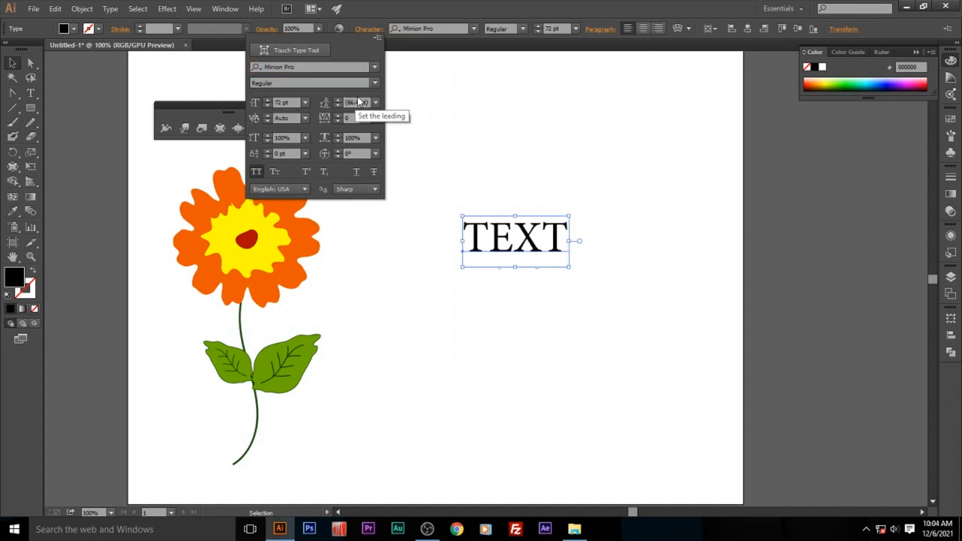
left_click(375, 83)
left_click(283, 196)
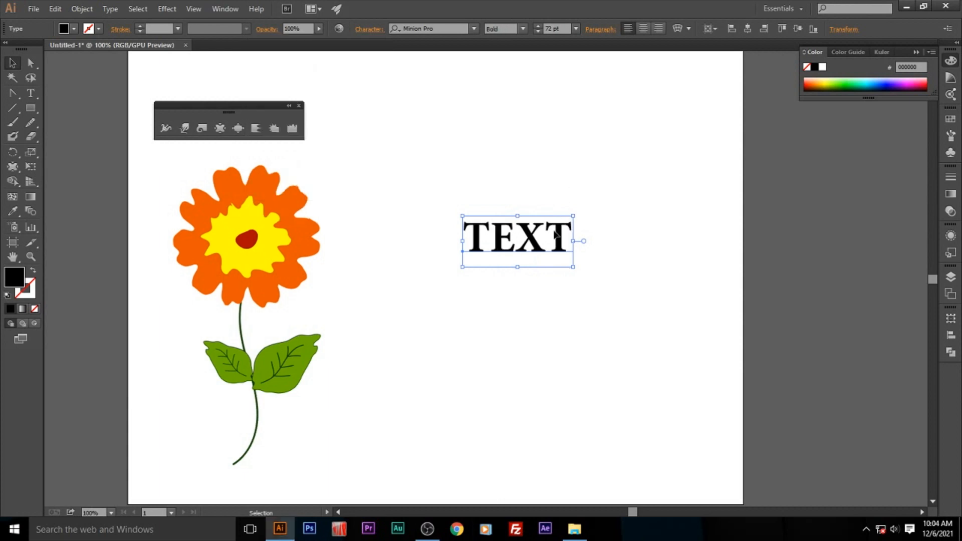
left_click_drag(574, 267, 625, 292)
left_click_drag(569, 260, 565, 253)
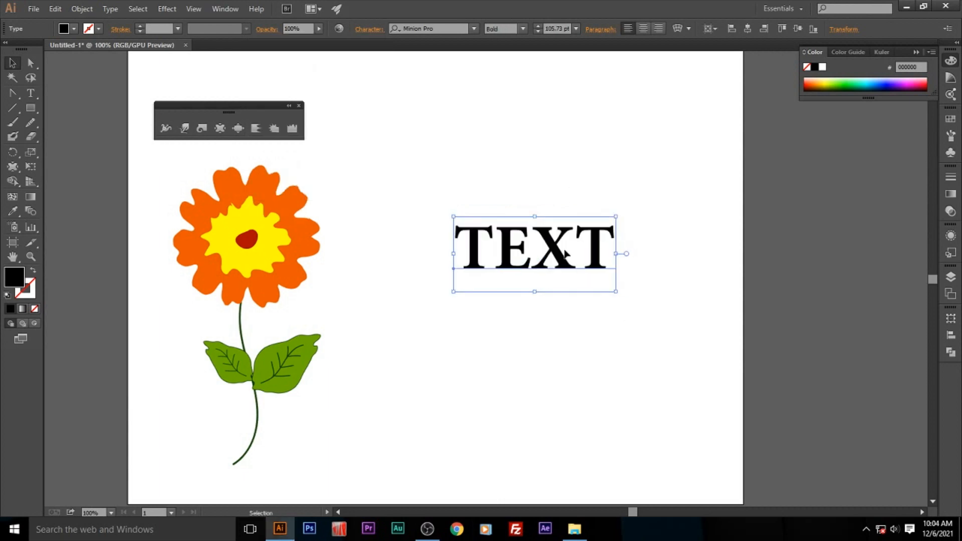
- Try the Pucker tool on the live text, and convert the text to outlines
left_click(221, 129)
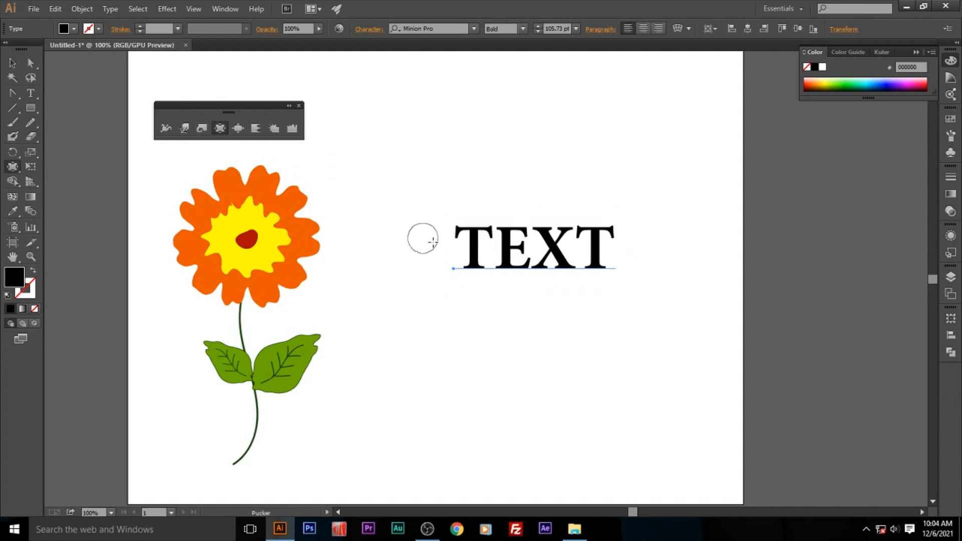
left_click(472, 232)
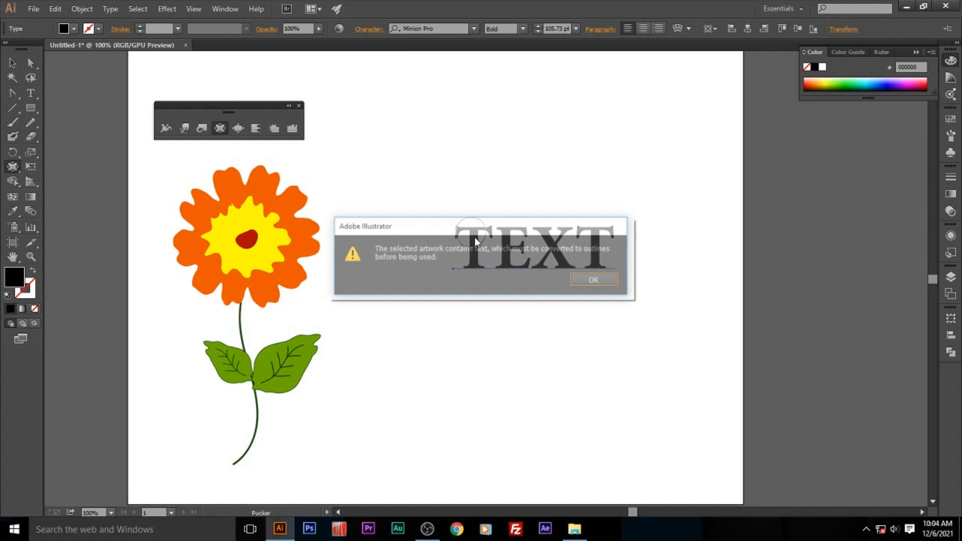
left_click(596, 282)
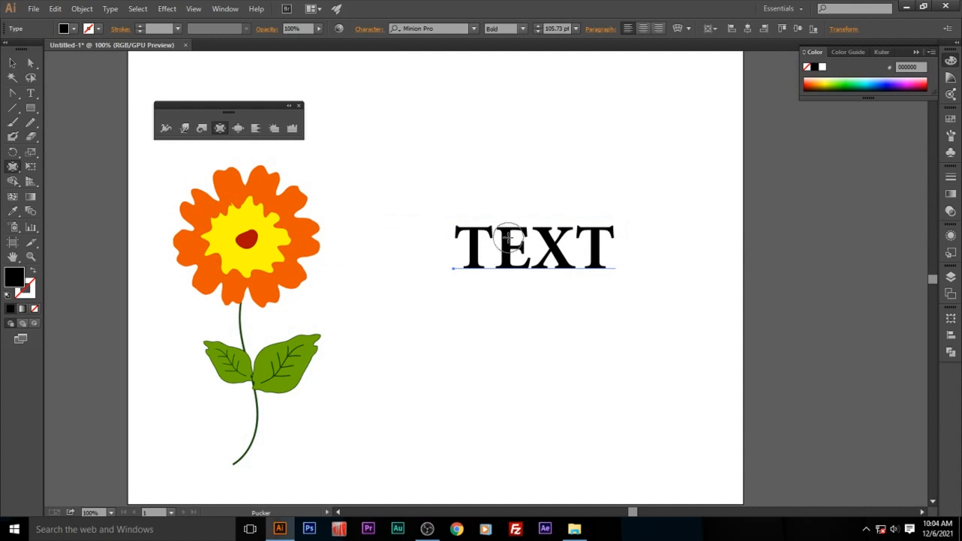
right_click(508, 240)
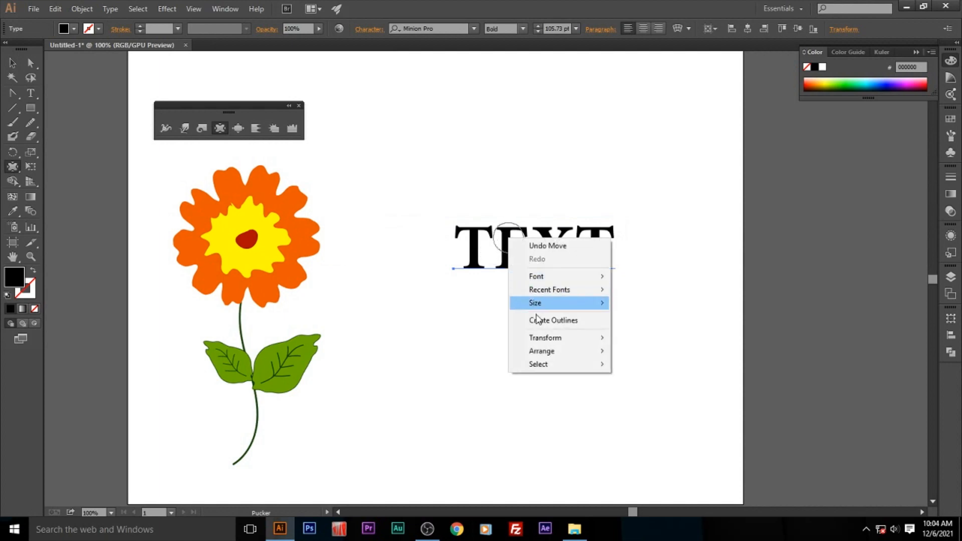
left_click(550, 322)
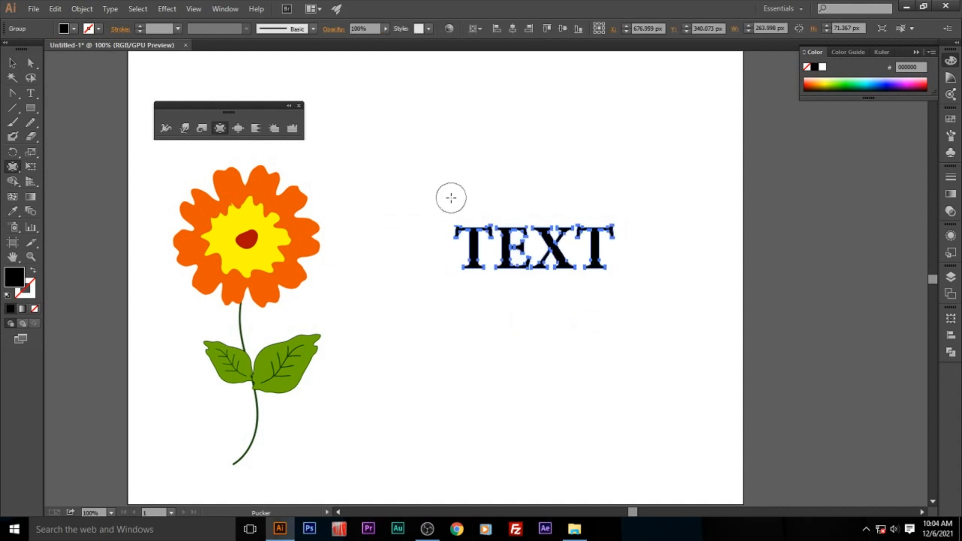
- Try a Pucker stroke across the outlined letters and undo it
mouse_move(504, 223)
left_mouse_down()
mouse_move(502, 248)
mouse_move(598, 250)
left_mouse_up()
key("ctrl")
key("ctrl+z")
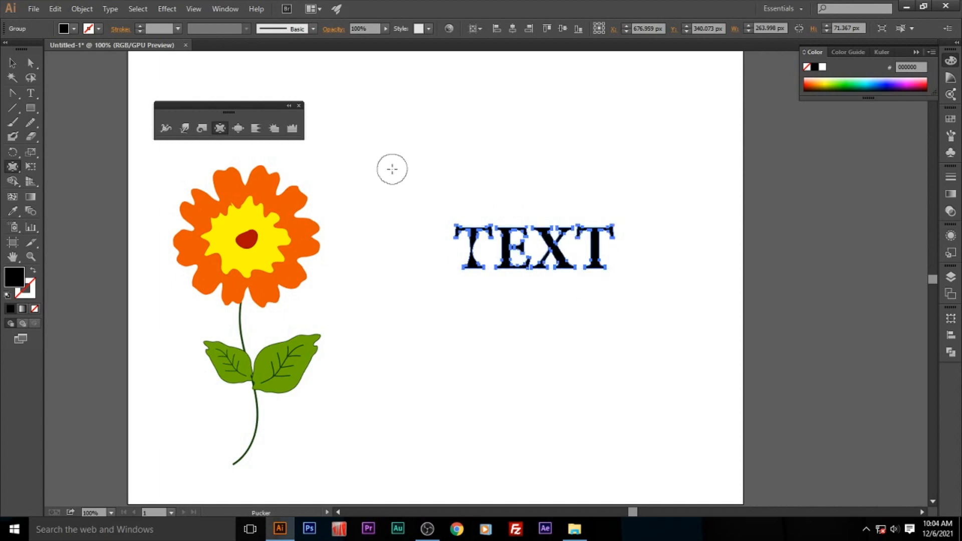
- Set the Pucker intensity to 20% and pinch the middles of the last T, the X and the E
double_click(219, 128)
left_click(503, 220)
left_click(503, 249)
left_click(491, 376)
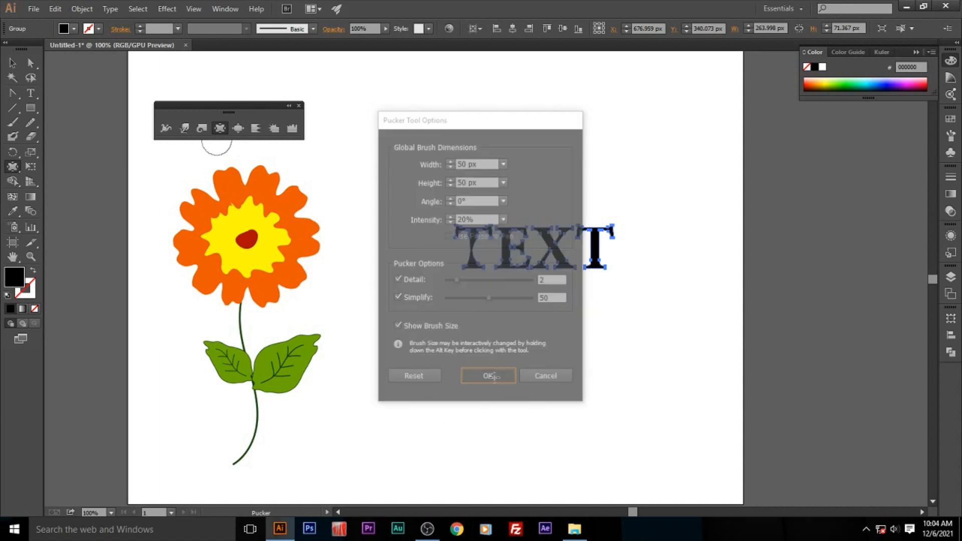
left_click(599, 242)
left_click(551, 251)
left_click(509, 245)
- Warp the edges of the first T and the E slightly, and move the lettering down beside the leaves
key("v")
left_click(612, 291)
left_click_drag(570, 260, 568, 215)
left_click(184, 129)
left_click(468, 223)
left_click(501, 222)
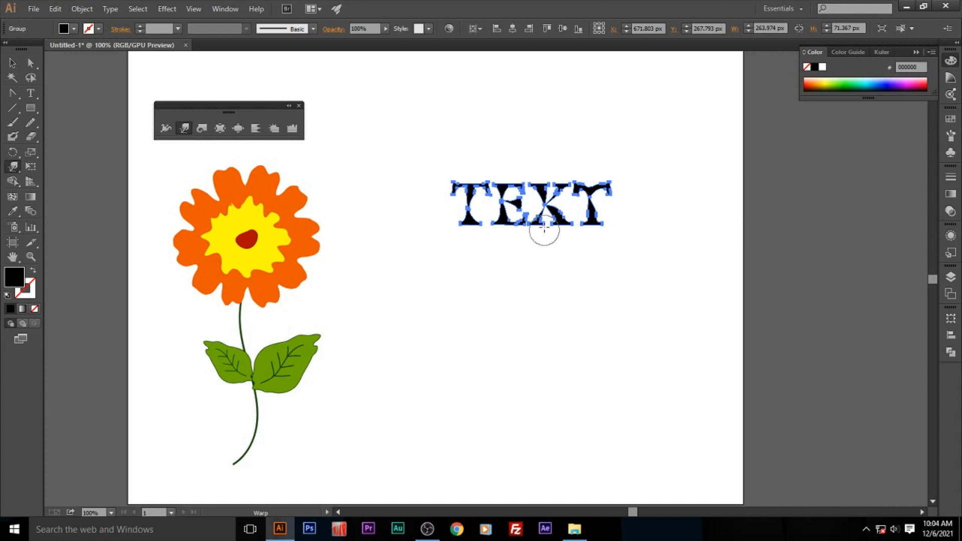
left_click(503, 189)
left_click(11, 64)
left_click_drag(501, 227, 491, 350)
- Draw a red 382 × 39 px bar above the lettering and duplicate it downward into five evenly spaced bars
key("m")
left_click_drag(444, 98, 674, 120)
key("v")
left_click(64, 28)
left_click(35, 68)
left_click_drag(595, 122, 592, 142)
key("ctrl+d")
key("ctrl+d")
key("ctrl+d")
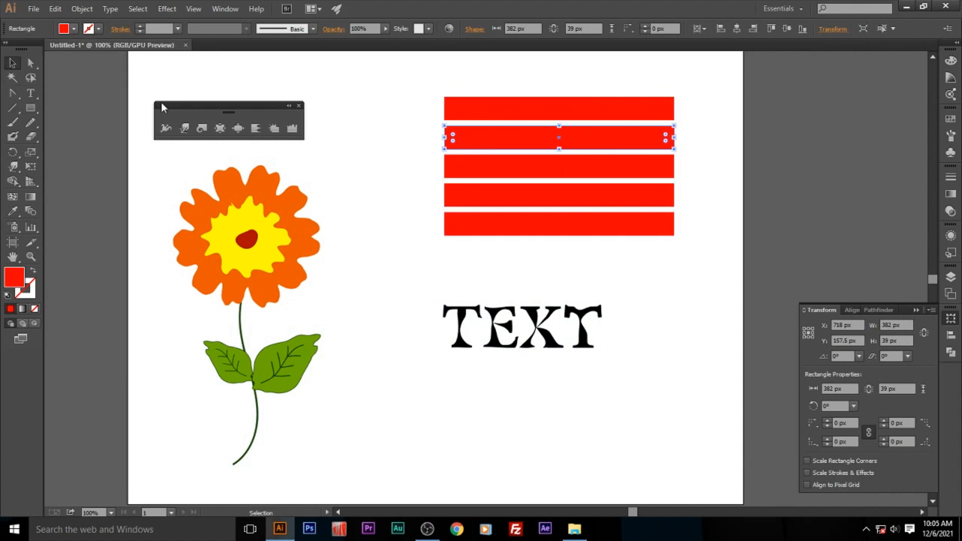
- Fill the second bar with bright green and the third bar with orange
left_click(63, 29)
left_click(57, 59)
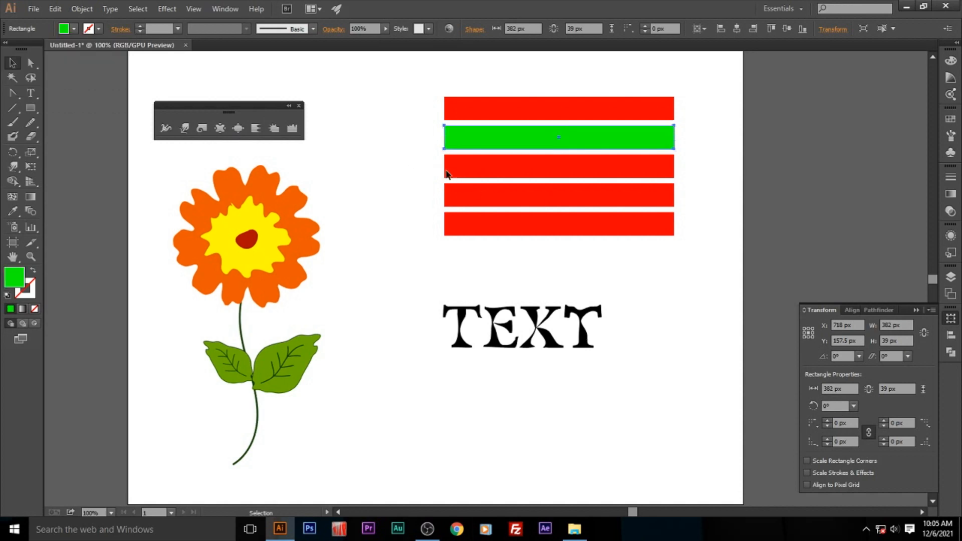
left_click(501, 166)
left_click(64, 29)
left_click(33, 93)
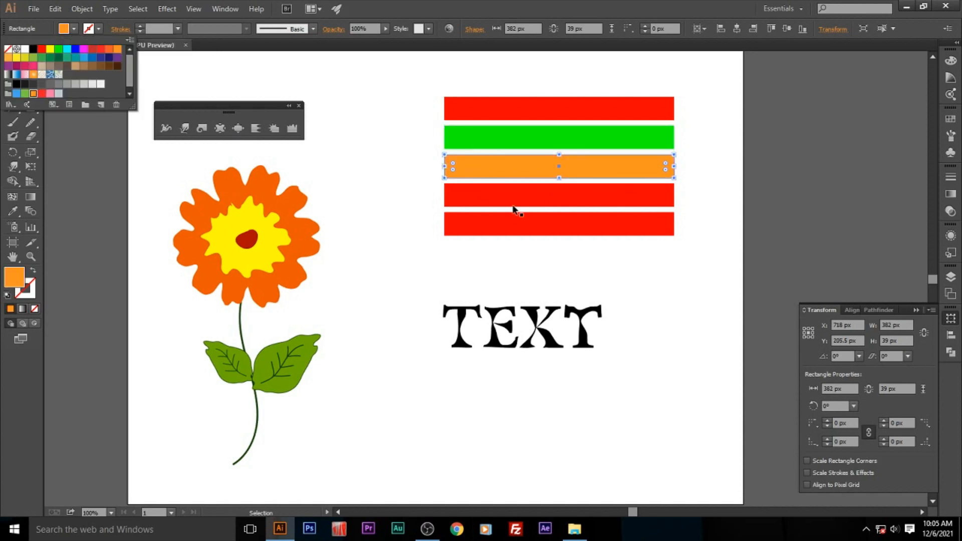
- Fill the fourth bar with blue and the fifth bar with light green
left_click(459, 196)
left_click(64, 29)
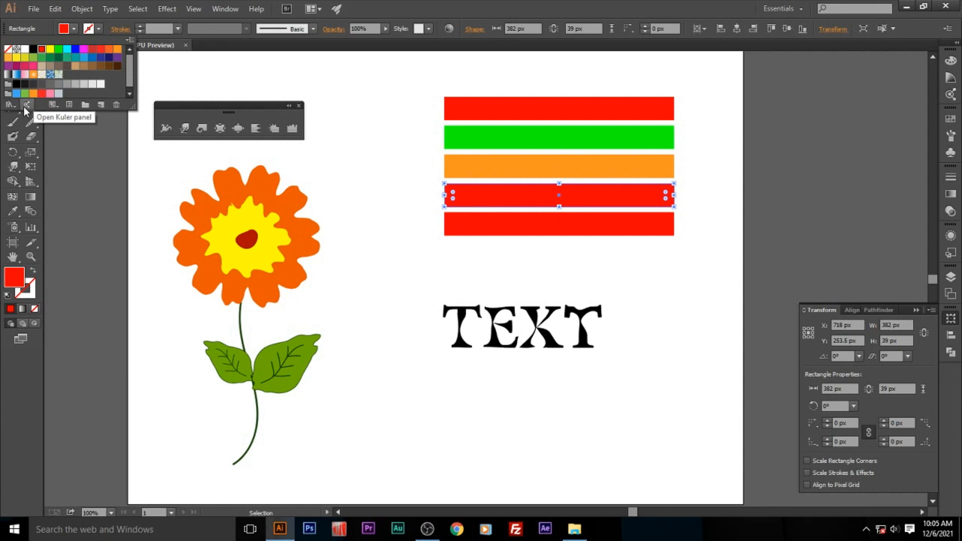
left_click(16, 94)
left_click(449, 227)
left_click(64, 29)
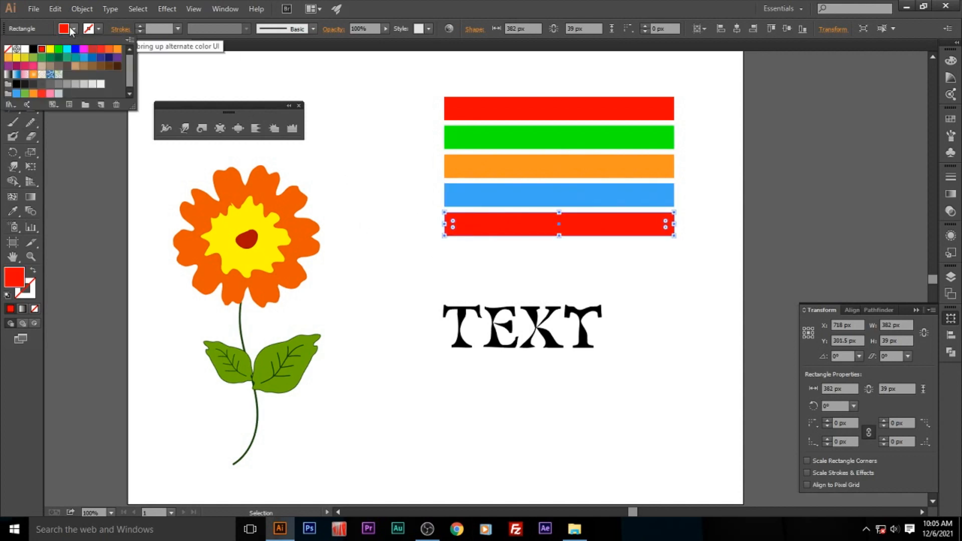
left_click(25, 93)
left_click(396, 87)
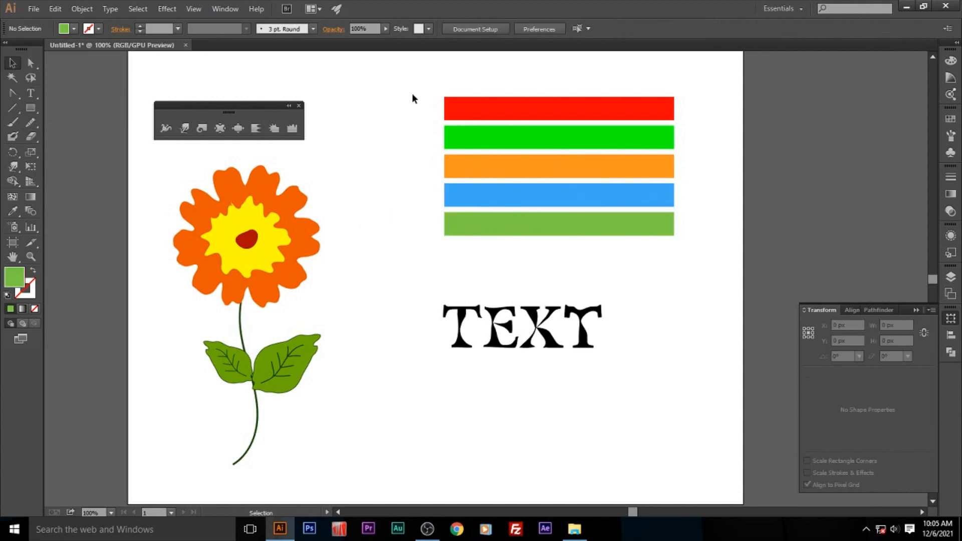
- Group the five bars and run first Pucker strokes downward through the stack
left_click_drag(395, 84, 473, 230)
right_click(494, 181)
left_click(600, 236)
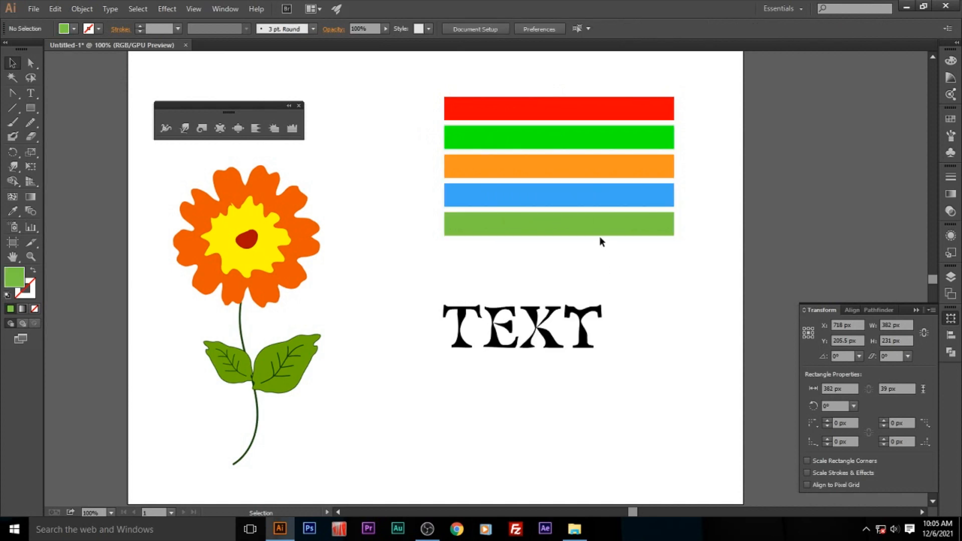
left_click(219, 128)
left_click_drag(500, 95, 500, 238)
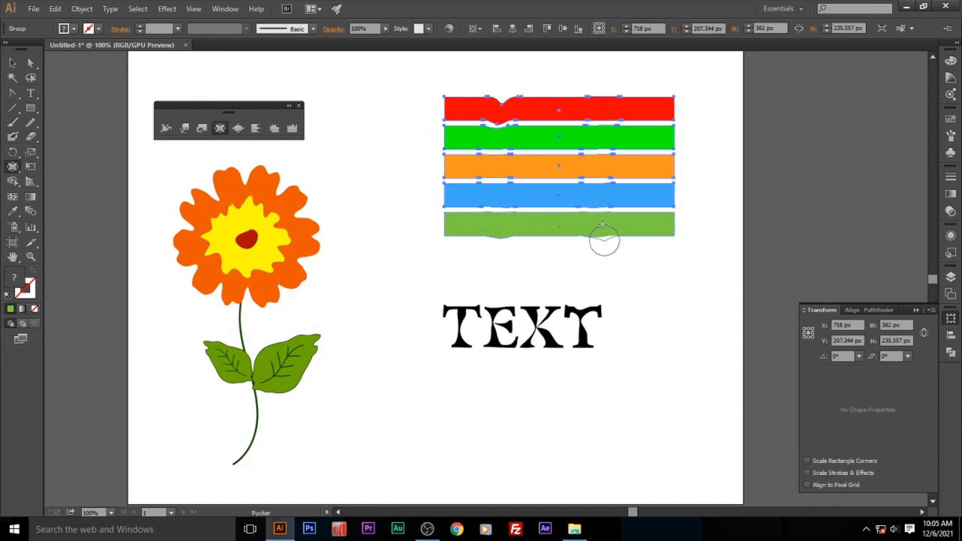
- Raise the Pucker intensity and stroke downward at six places across the bars, including both ends, to form scalloped bands
double_click(219, 129)
left_click(504, 219)
left_click(505, 354)
left_click(504, 377)
left_click_drag(585, 101, 584, 232)
left_click_drag(497, 98, 503, 228)
left_click_drag(540, 99, 546, 234)
left_click_drag(646, 98, 647, 233)
left_click_drag(449, 98, 448, 233)
mouse_move(670, 96)
left_mouse_down()
mouse_move(678, 180)
mouse_move(672, 234)
left_mouse_up()
- Move the scalloped bar group closer to the flower
key("v")
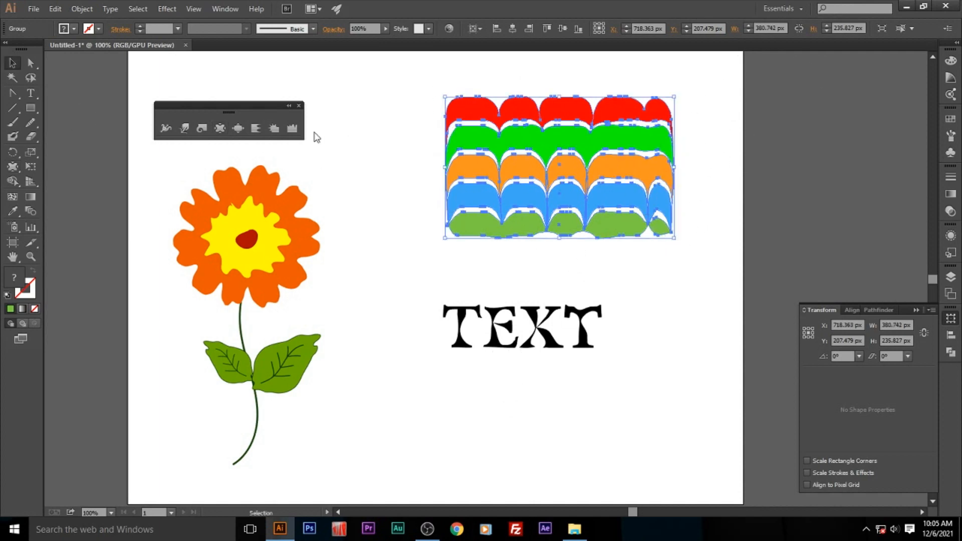
left_click(414, 153)
left_click_drag(640, 219, 566, 225)
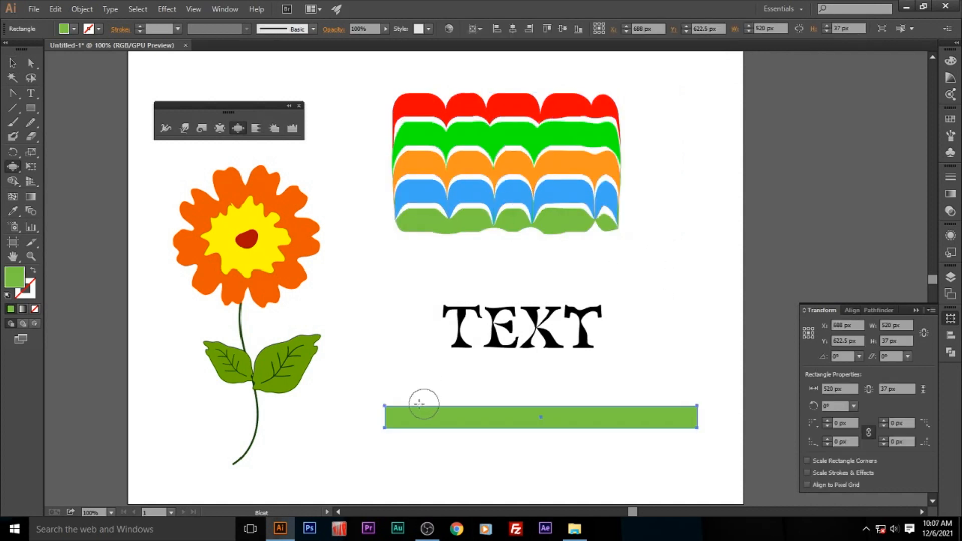
- Bloat the long green bar below the lettering along its edges and ends into a bumpy, foliage-like shape
mouse_move(391, 415)
left_mouse_down()
mouse_move(378, 397)
mouse_move(426, 393)
left_mouse_up()
mouse_move(416, 441)
left_mouse_down()
mouse_move(400, 425)
mouse_move(401, 451)
mouse_move(428, 441)
mouse_move(475, 390)
mouse_move(453, 416)
mouse_move(474, 396)
mouse_move(528, 408)
mouse_move(494, 429)
mouse_move(531, 445)
mouse_move(503, 384)
mouse_move(556, 421)
mouse_move(549, 431)
mouse_move(556, 404)
mouse_move(576, 408)
mouse_move(558, 431)
mouse_move(571, 431)
mouse_move(596, 408)
mouse_move(634, 397)
mouse_move(628, 423)
mouse_move(661, 400)
mouse_move(646, 411)
mouse_move(664, 403)
mouse_move(694, 426)
mouse_move(669, 403)
mouse_move(702, 421)
left_mouse_up()
mouse_move(350, 423)
left_mouse_down()
mouse_move(388, 436)
mouse_move(344, 414)
mouse_move(380, 428)
mouse_move(355, 392)
mouse_move(434, 443)
left_mouse_up()
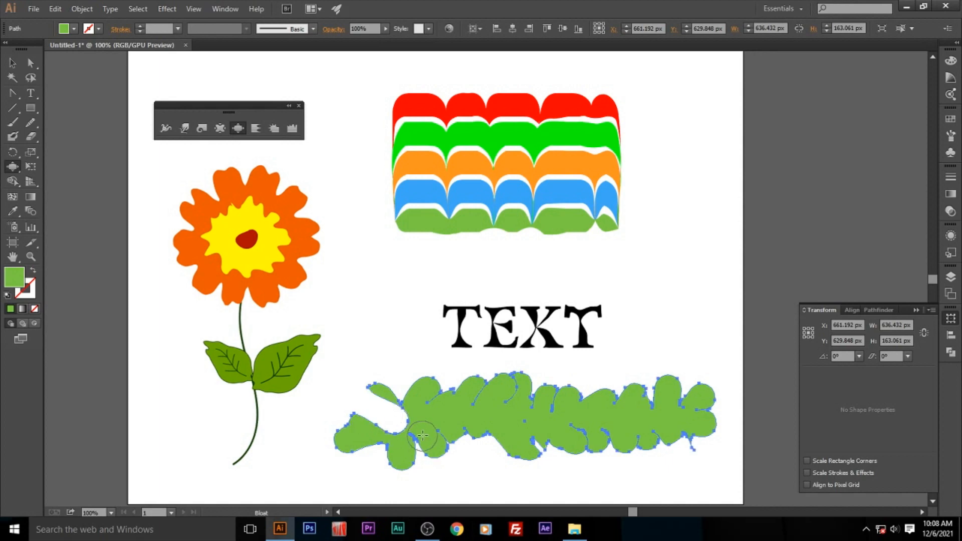
left_click_drag(506, 387, 506, 389)
left_click_drag(610, 420, 612, 423)
key("v")
left_click(416, 329)
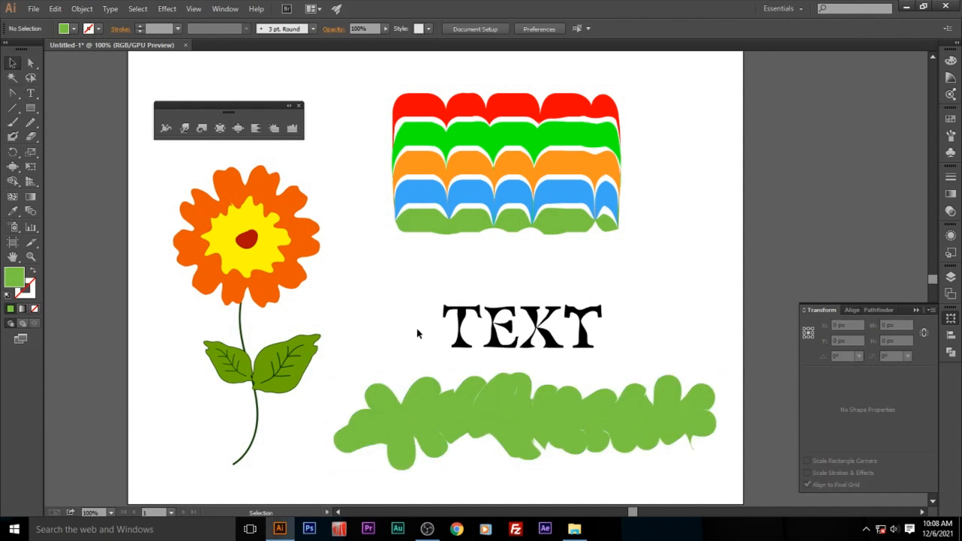
- Shift the green foliage shape slightly and set the Bloat tool to 40% intensity, Detail 6 and Simplify 71
left_click_drag(587, 422, 572, 412)
double_click(238, 128)
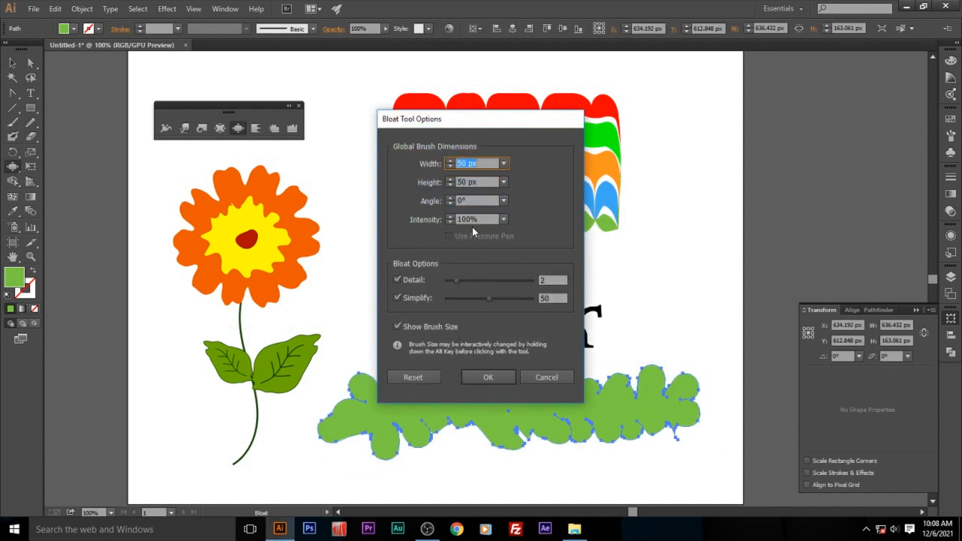
left_click(503, 220)
left_click(516, 285)
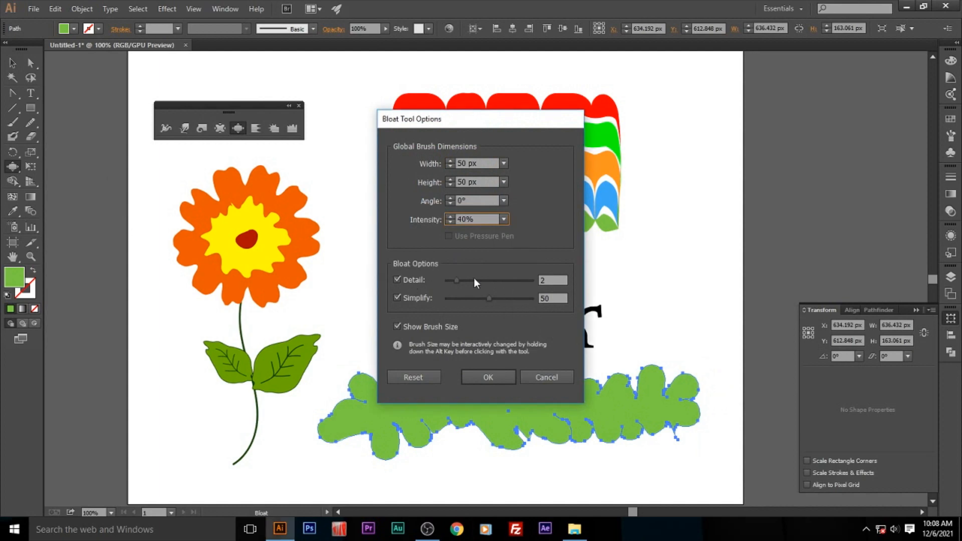
left_click(488, 377)
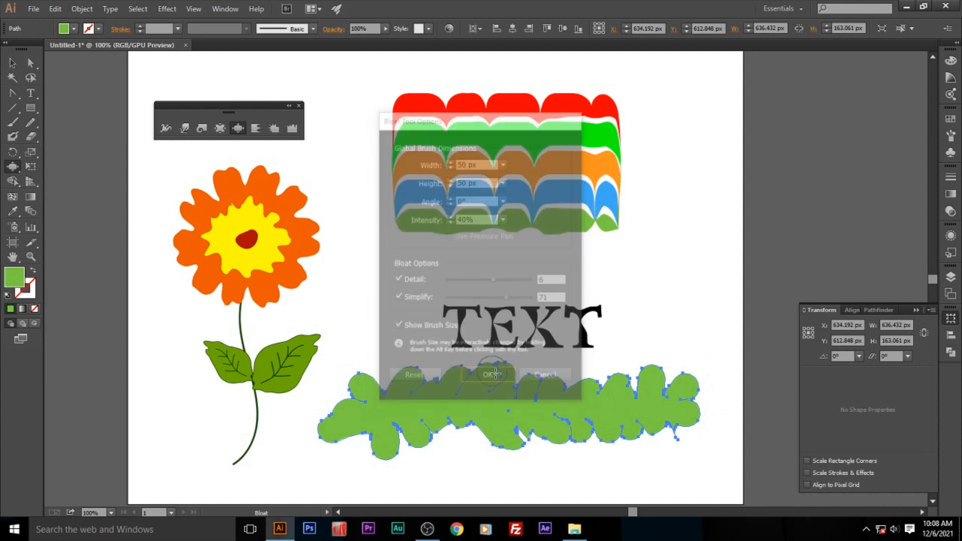
- Bloat the green foliage shape further with a stroke through its middle, and deselect it
mouse_move(581, 387)
left_mouse_down()
mouse_move(671, 380)
mouse_move(704, 400)
mouse_move(684, 431)
mouse_move(528, 422)
mouse_move(510, 440)
mouse_move(454, 426)
left_mouse_up()
left_click(12, 63)
left_click(586, 375)
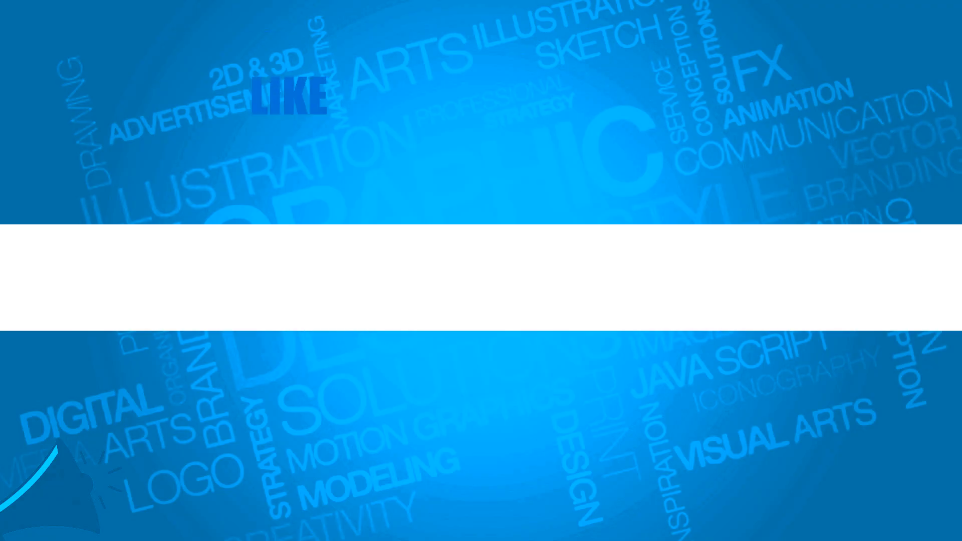